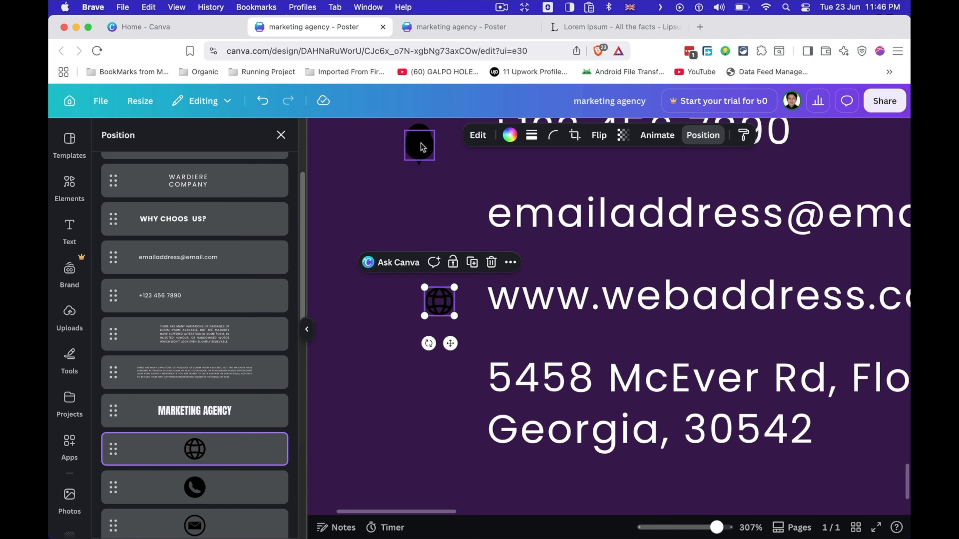
# Separate the stacked contact icons by moving the phone and envelope icons off the location pin
pyautogui.moveTo(418, 143); pyautogui.dragTo(428, 207)
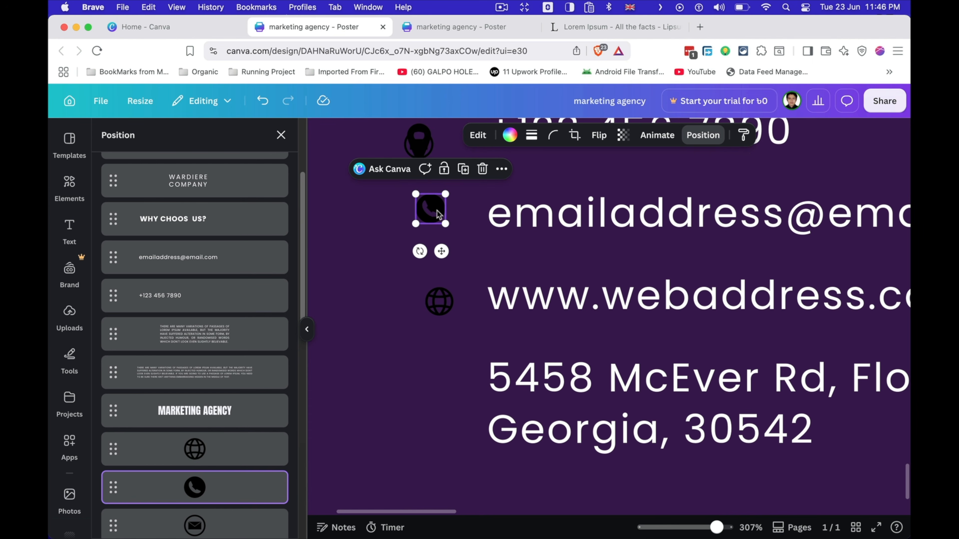
pyautogui.scroll(5, 437, 210)
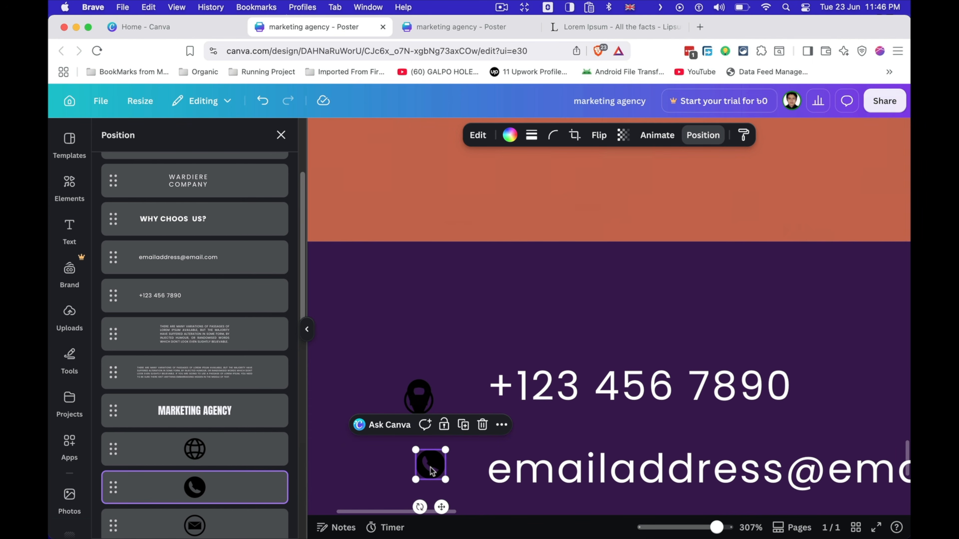
pyautogui.click(418, 396)
pyautogui.scroll(-10, 438, 302)
pyautogui.scroll(5, 431, 215)
pyautogui.moveTo(428, 199); pyautogui.dragTo(453, 279)
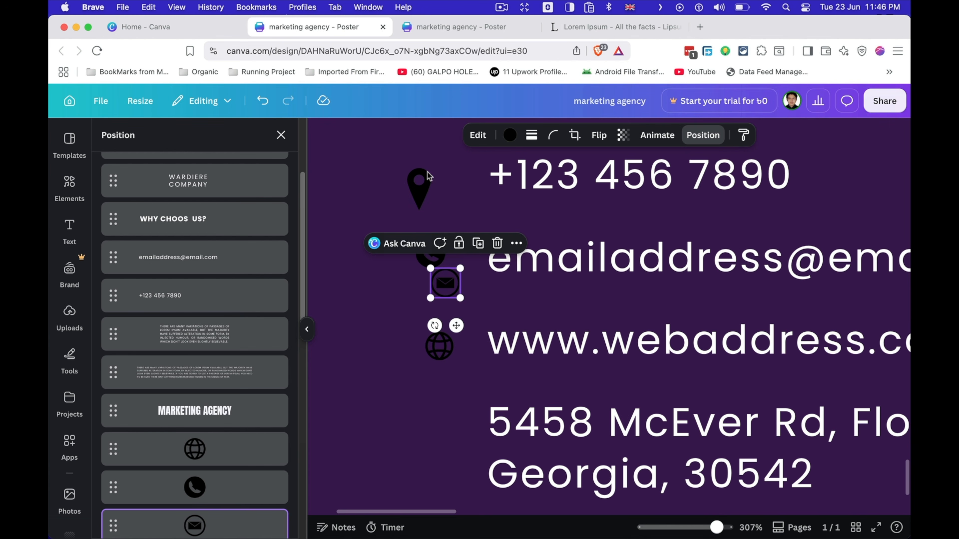
# Place the location pin beside the street address and line up the globe icon above it beside the web address
pyautogui.click(418, 188)
pyautogui.moveTo(418, 188); pyautogui.dragTo(441, 419)
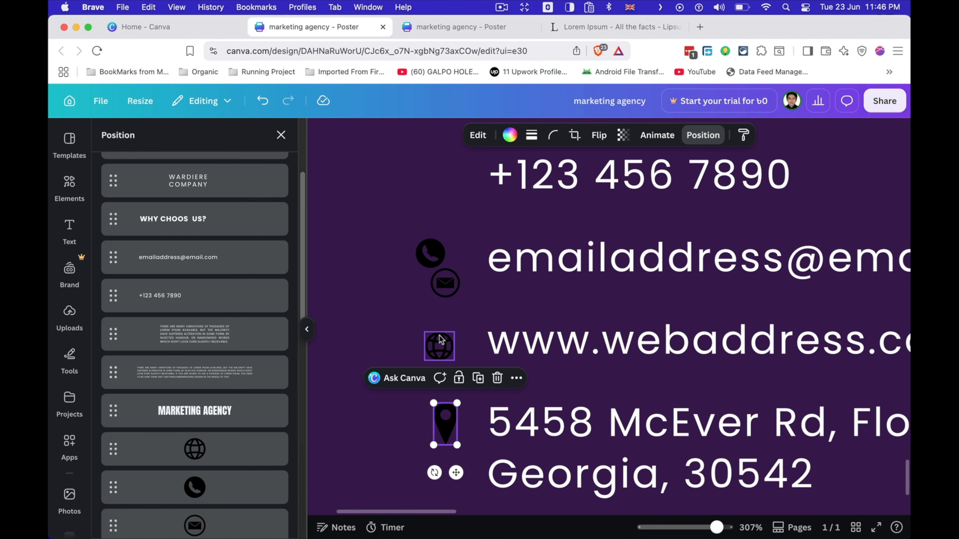
pyautogui.click(440, 338)
pyautogui.moveTo(441, 341); pyautogui.dragTo(444, 337)
# Place the phone icon beside the phone number and the envelope icon beside the email address
pyautogui.click(446, 286)
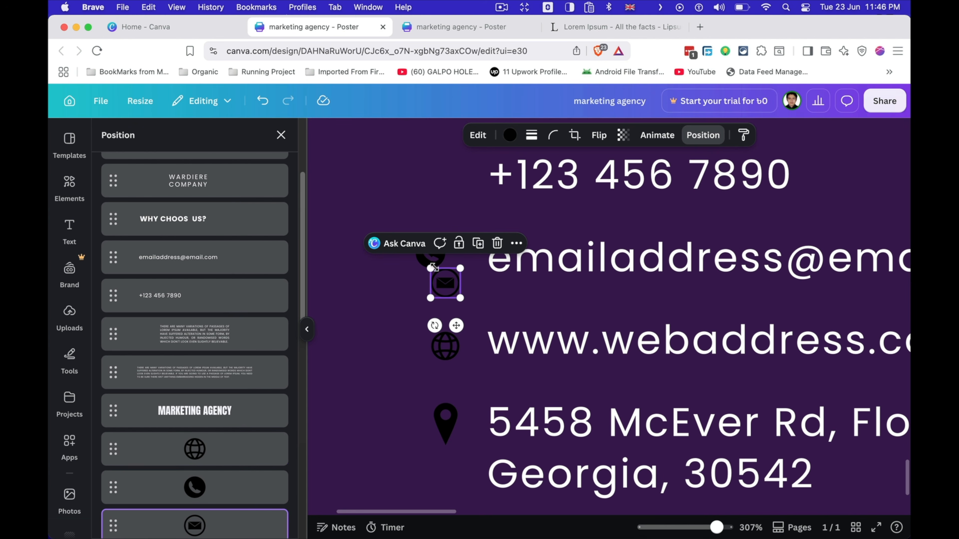
pyautogui.moveTo(432, 263); pyautogui.dragTo(450, 180)
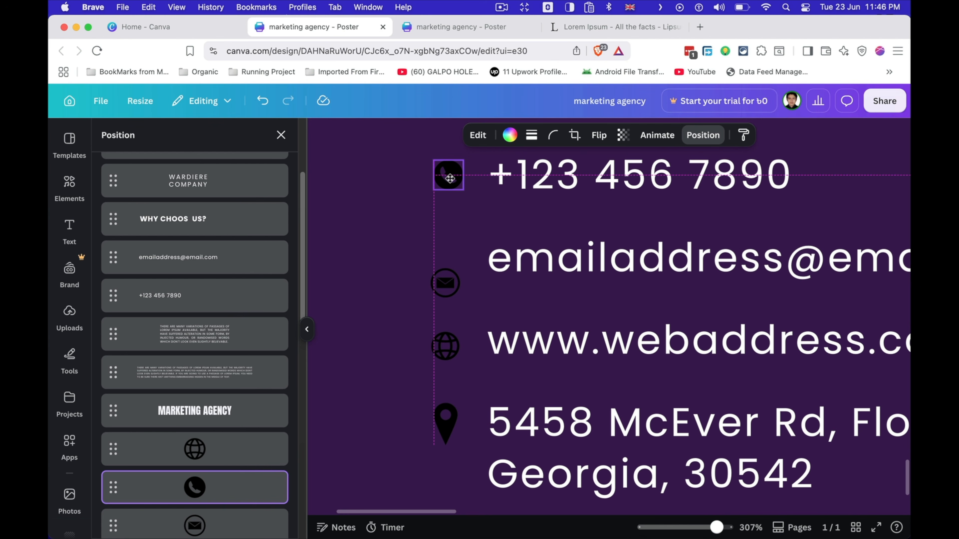
pyautogui.click(444, 285)
pyautogui.moveTo(444, 285); pyautogui.dragTo(443, 264)
# Align the phone, envelope, globe and location pin icons to a common vertical centre line
pyautogui.click(442, 352)
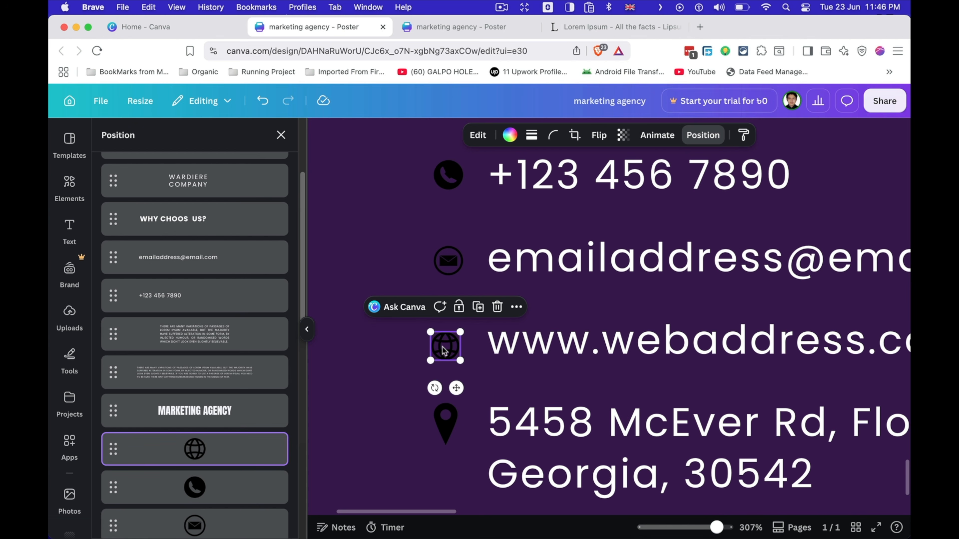
pyautogui.click(445, 431)
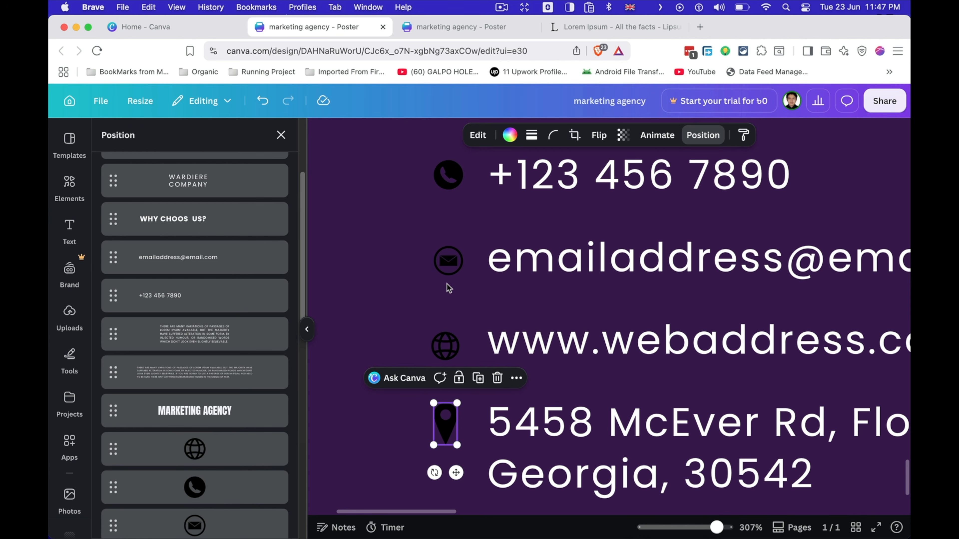
pyautogui.keyDown('shift'); pyautogui.click(446, 353); pyautogui.keyUp('shift')
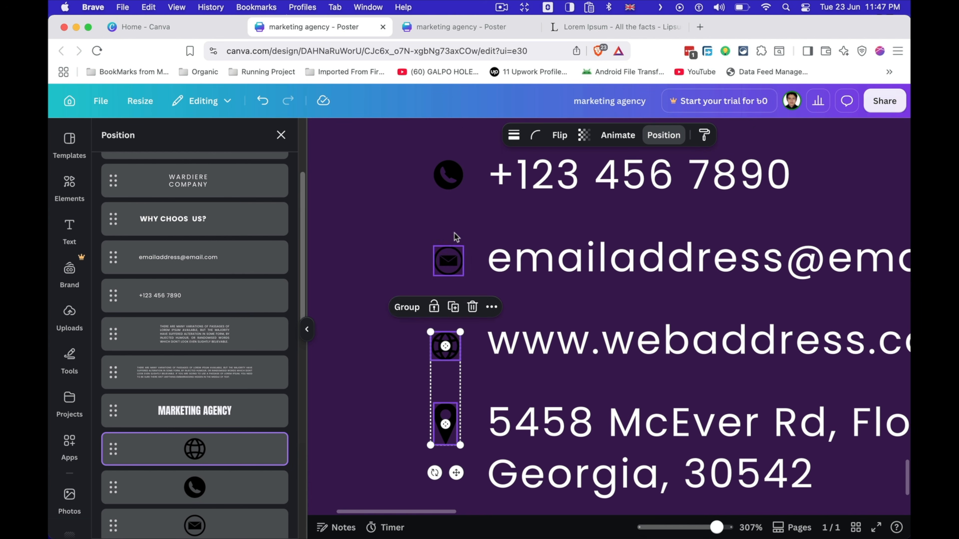
pyautogui.keyDown('shift'); pyautogui.click(449, 261); pyautogui.keyUp('shift')
pyautogui.keyDown('shift'); pyautogui.click(456, 174); pyautogui.keyUp('shift')
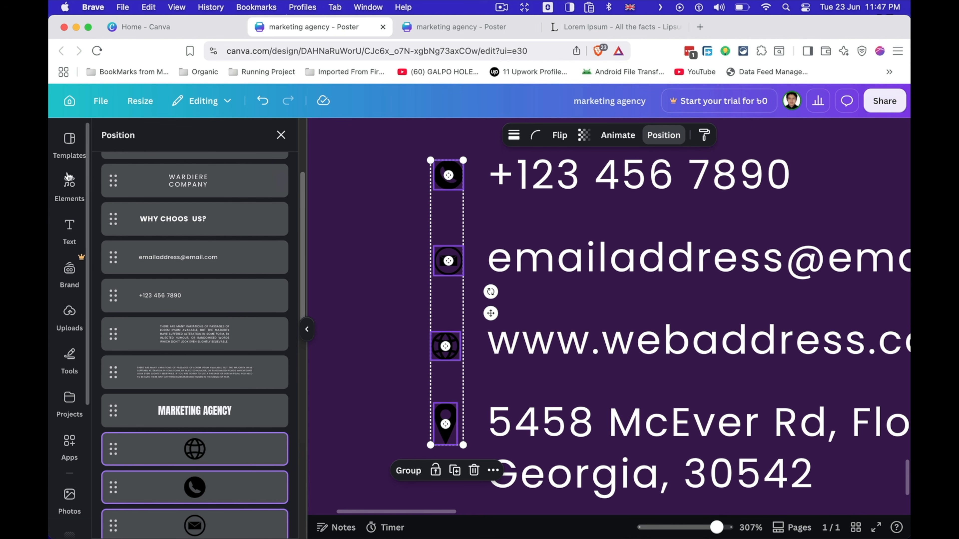
pyautogui.scroll(3, 113, 211)
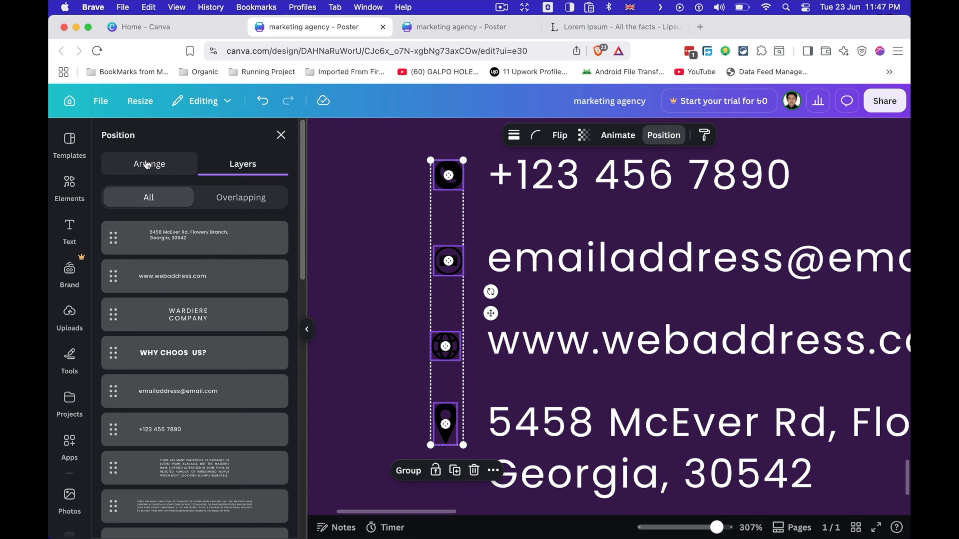
pyautogui.click(147, 163)
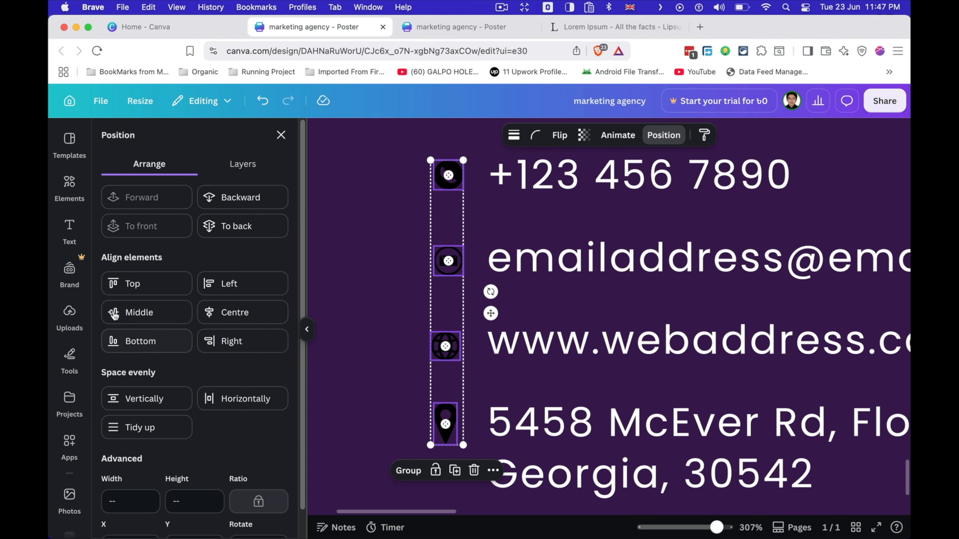
pyautogui.click(214, 316)
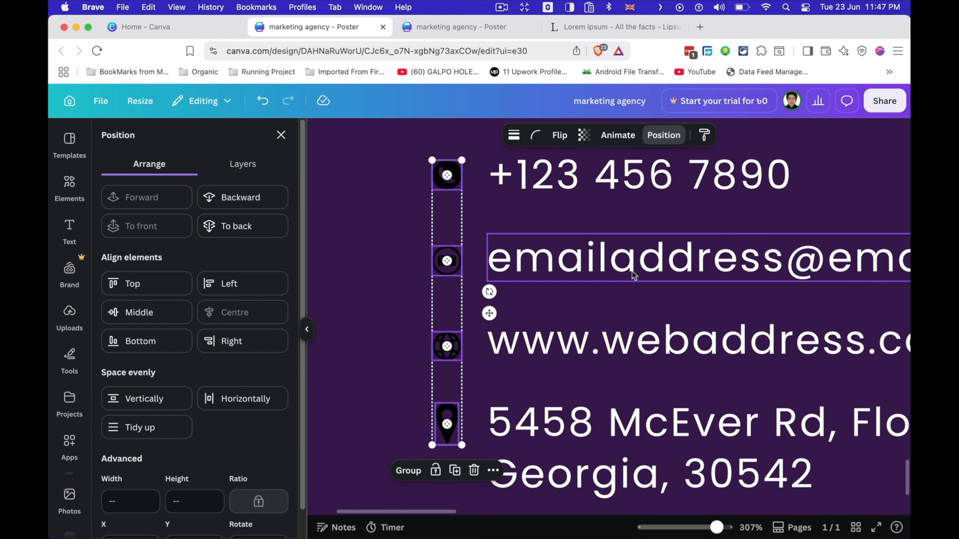
# Recolour the phone, envelope, globe and location pin icons light grey
pyautogui.moveTo(452, 178); pyautogui.dragTo(458, 179)
pyautogui.click(455, 190)
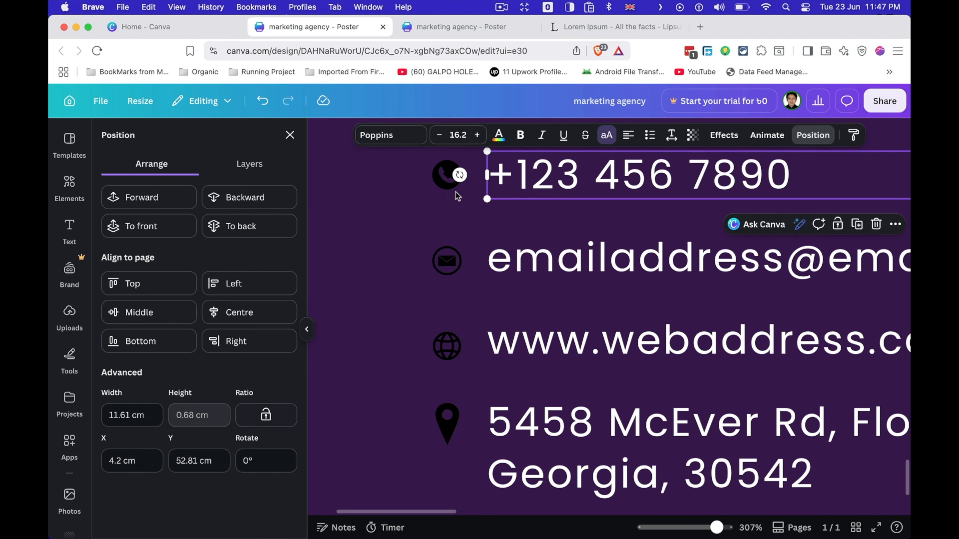
pyautogui.click(449, 187)
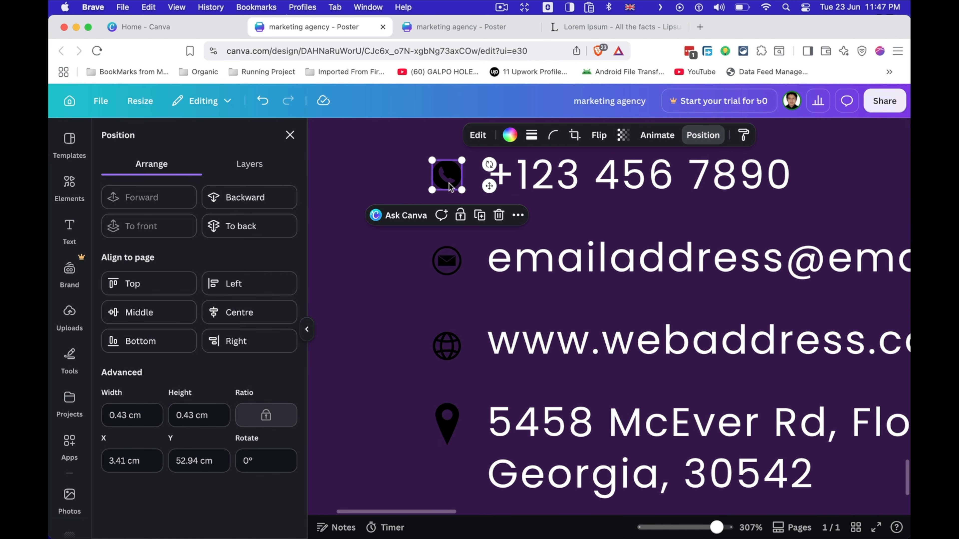
pyautogui.click(510, 135)
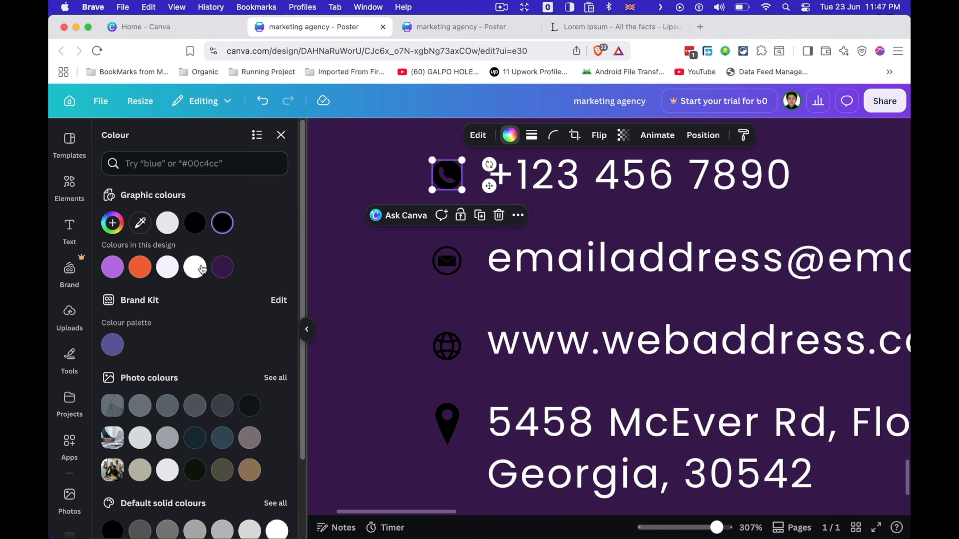
pyautogui.click(167, 224)
pyautogui.click(444, 262)
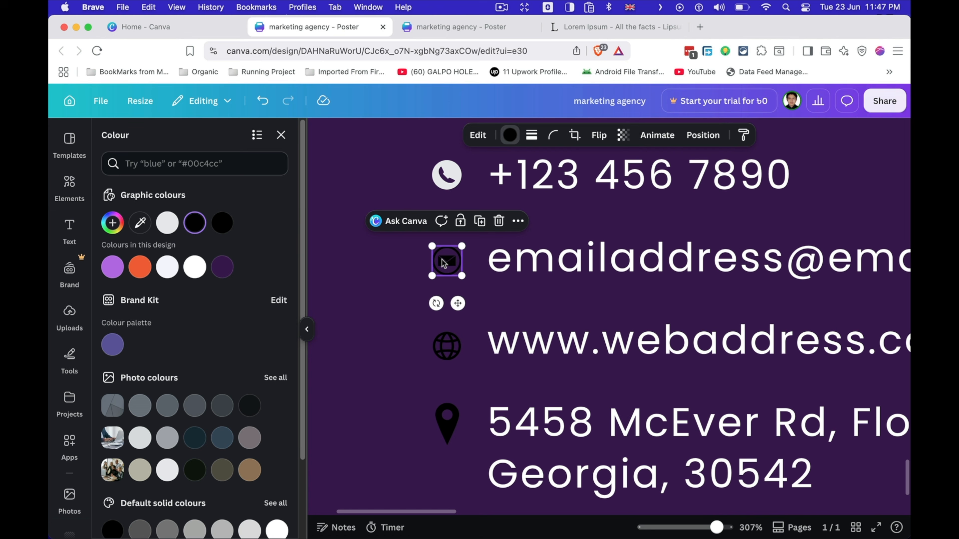
pyautogui.click(174, 229)
pyautogui.click(429, 344)
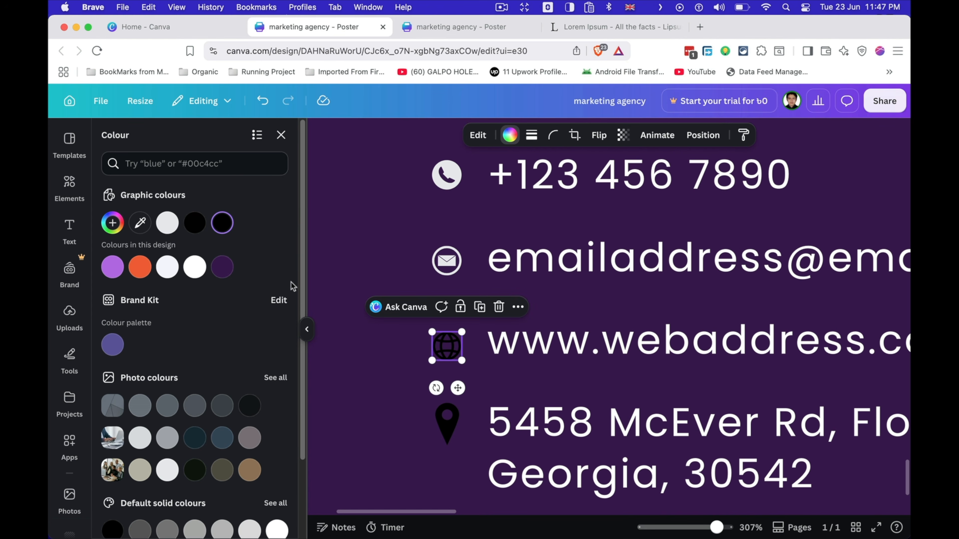
pyautogui.click(167, 223)
pyautogui.click(440, 427)
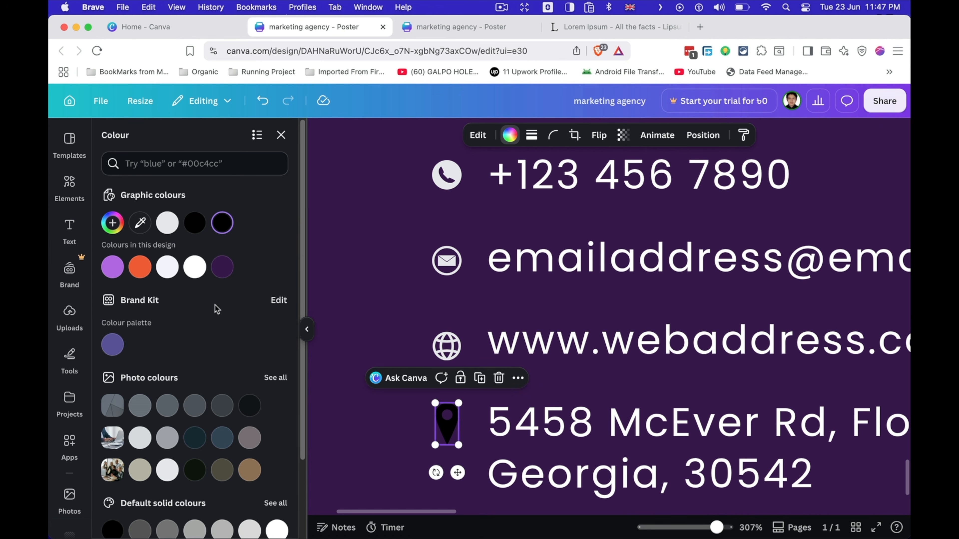
pyautogui.click(176, 231)
# Replace the laptop photo in the smaller circular frame with the recently used photo of the man in a suit
pyautogui.scroll(-10, 612, 397)
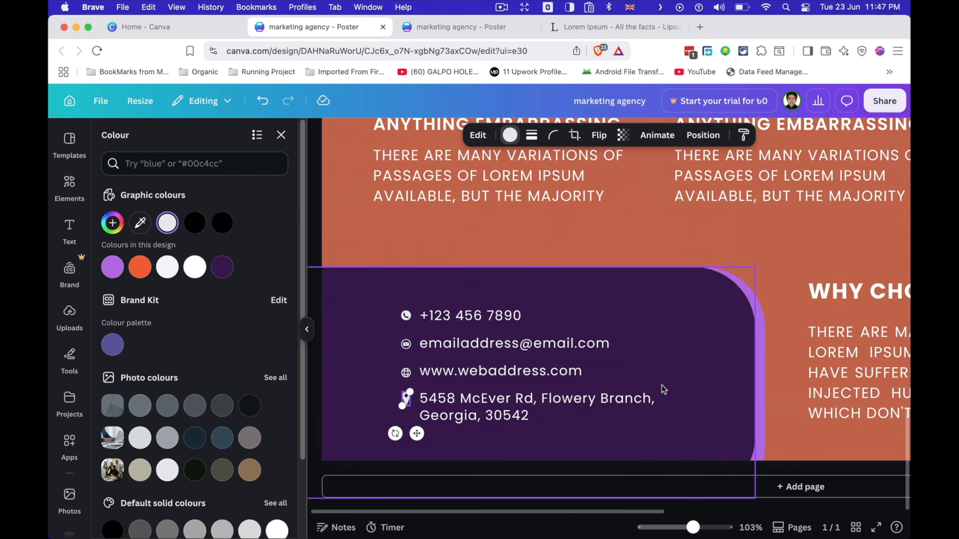
pyautogui.scroll(-8, 613, 397)
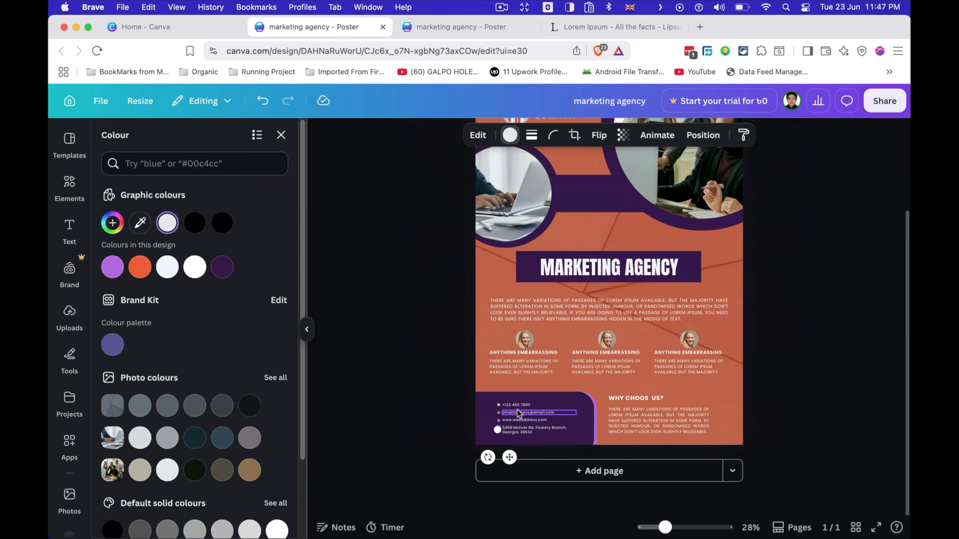
pyautogui.click(518, 242)
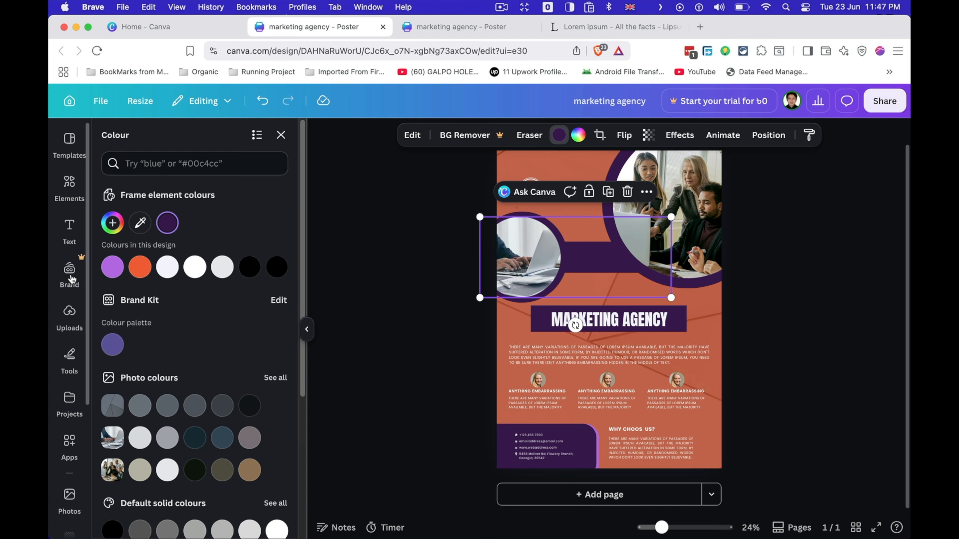
pyautogui.click(70, 501)
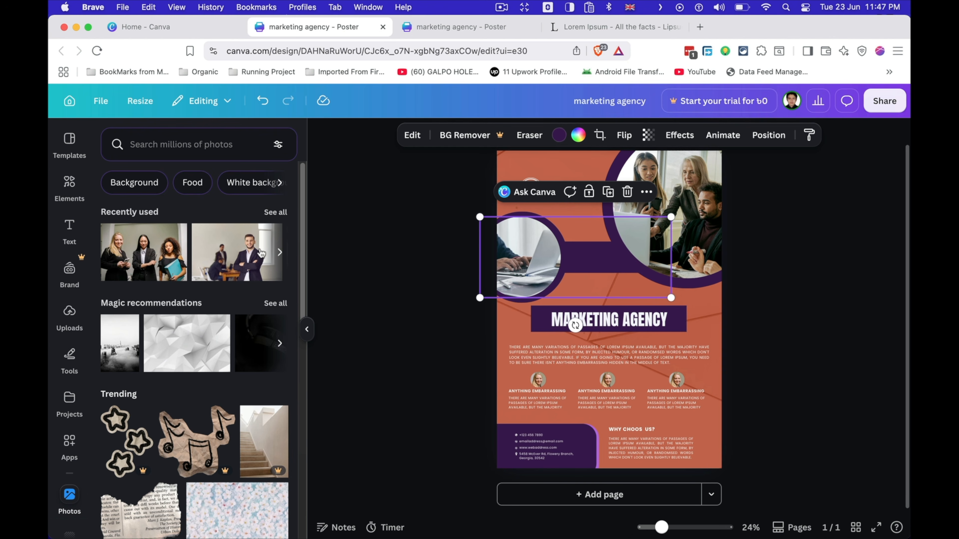
pyautogui.moveTo(261, 252); pyautogui.dragTo(507, 257)
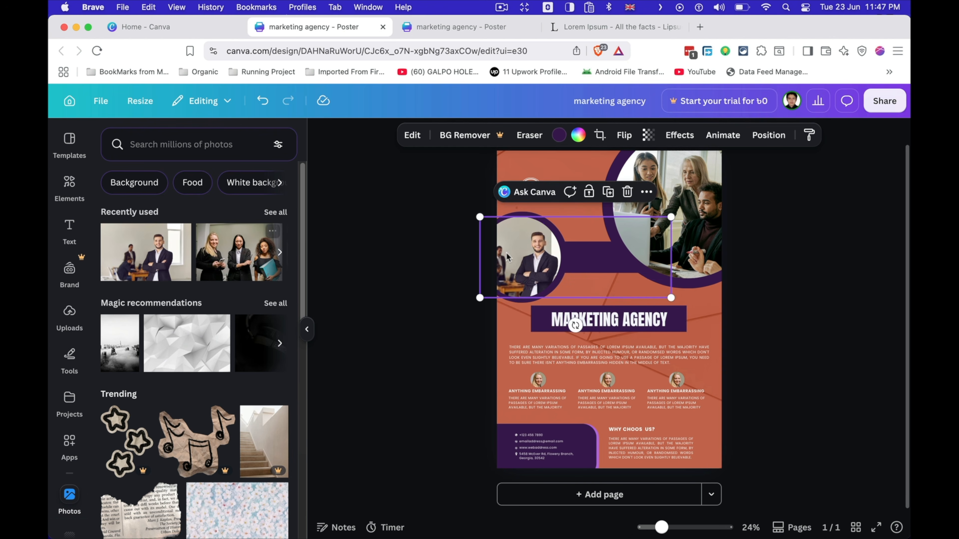
# Replace the team photo in the large circular frame with the glass skyscraper photo and reposition it within the frame
pyautogui.click(698, 208)
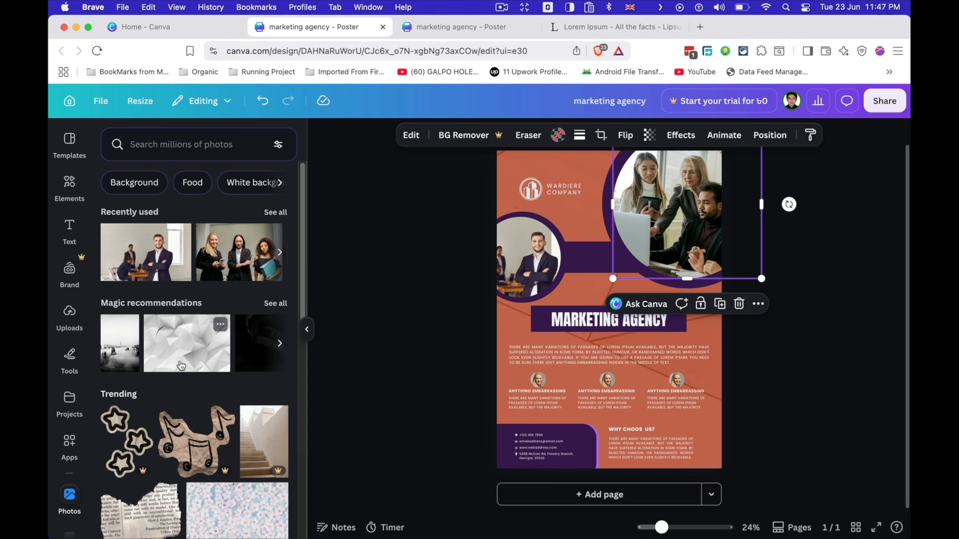
pyautogui.click(279, 251)
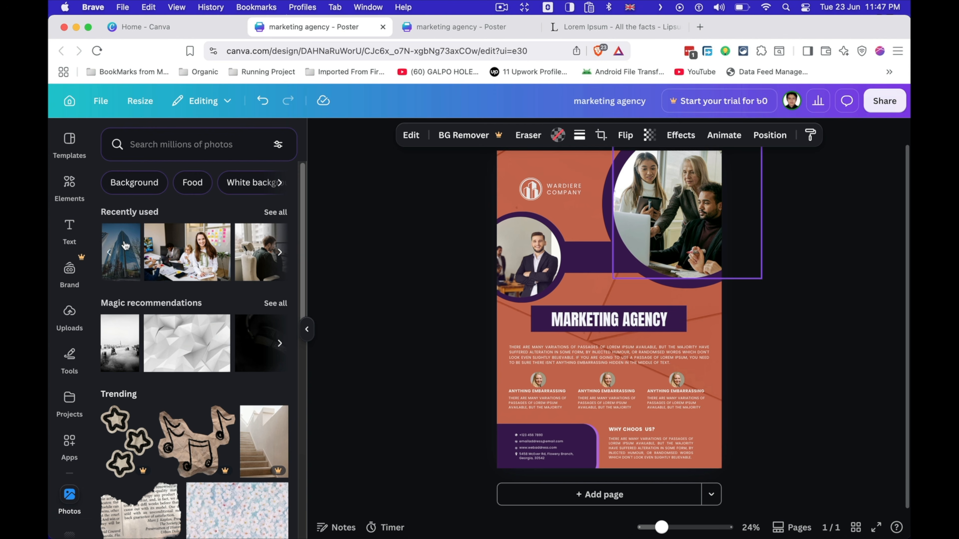
pyautogui.moveTo(125, 242); pyautogui.dragTo(697, 241)
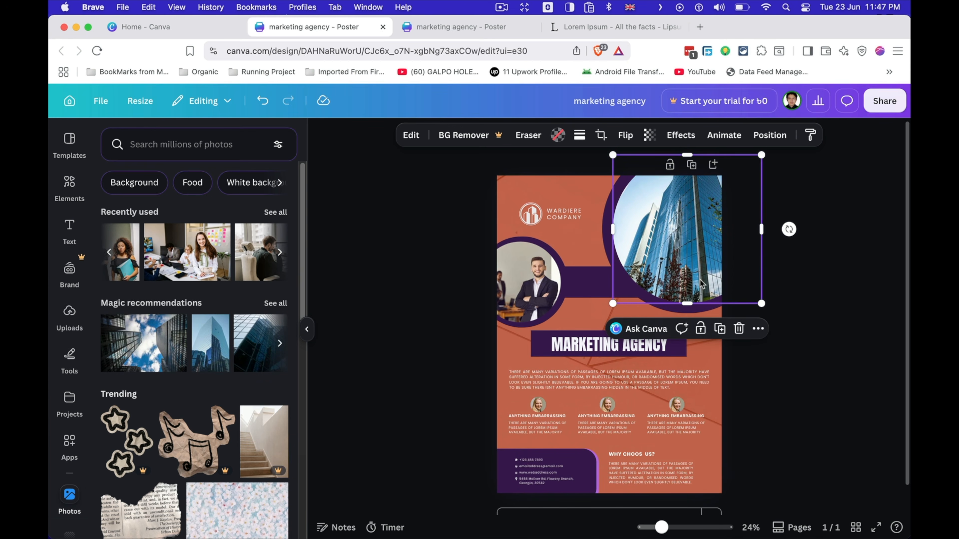
pyautogui.doubleClick(674, 248)
pyautogui.moveTo(682, 207); pyautogui.dragTo(665, 250)
pyautogui.click(823, 243)
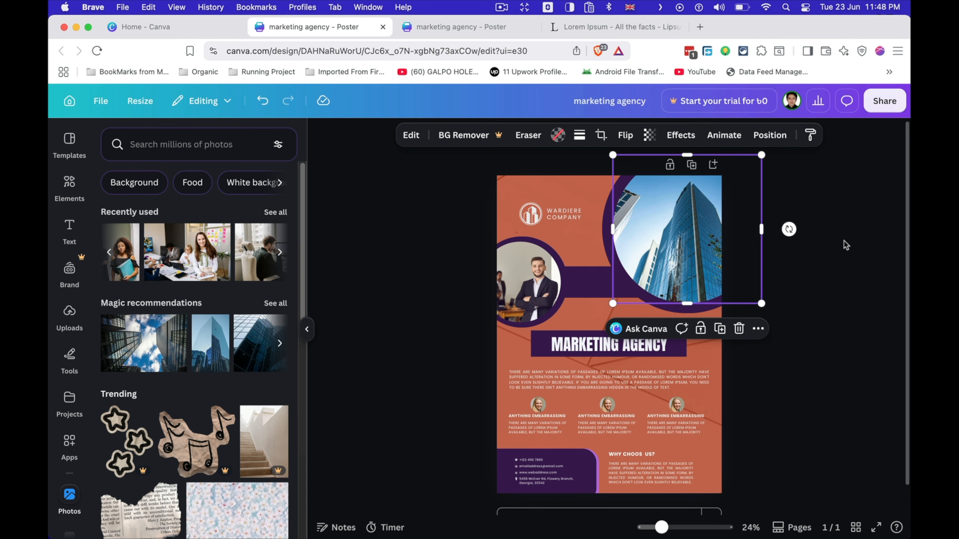
# Add the recently used handshake graphic below the company logo and a circle shape over the poster's centre
pyautogui.scroll(-3, 830, 248)
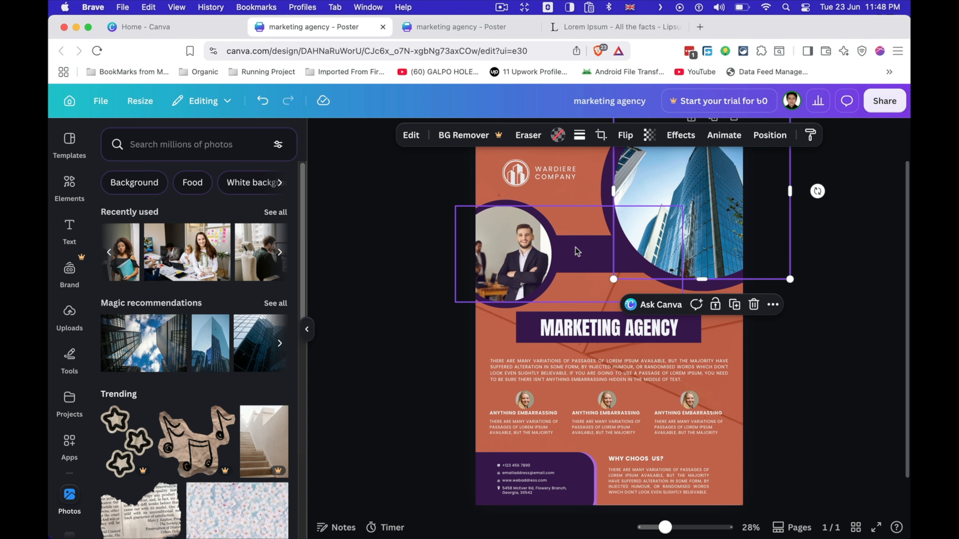
pyautogui.scroll(2, 575, 247)
pyautogui.click(516, 228)
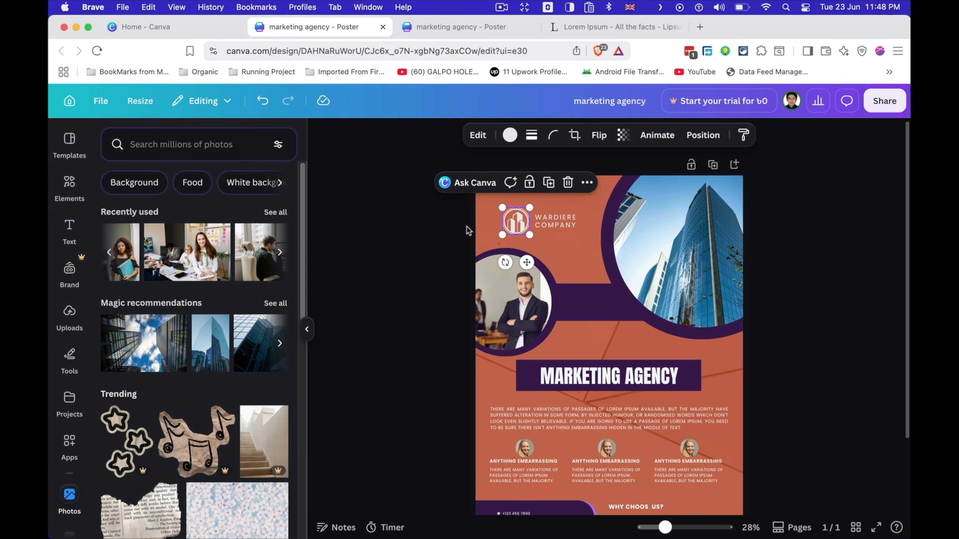
pyautogui.scroll(-5, 161, 416)
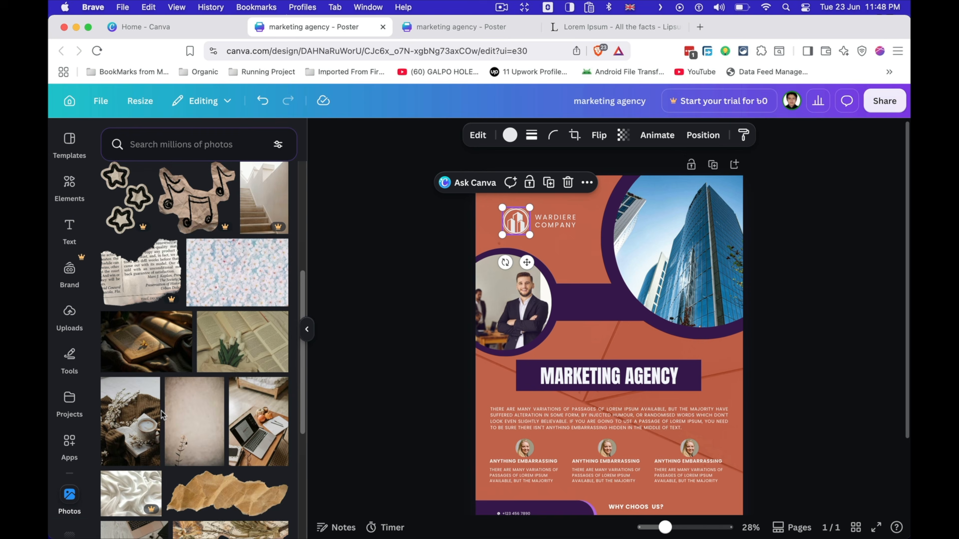
pyautogui.scroll(5, 162, 415)
pyautogui.click(70, 185)
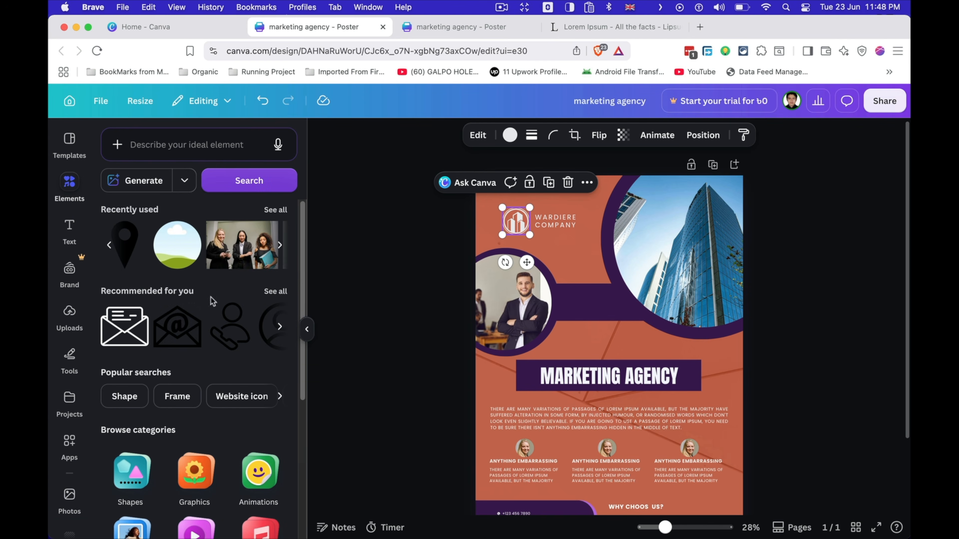
pyautogui.click(275, 209)
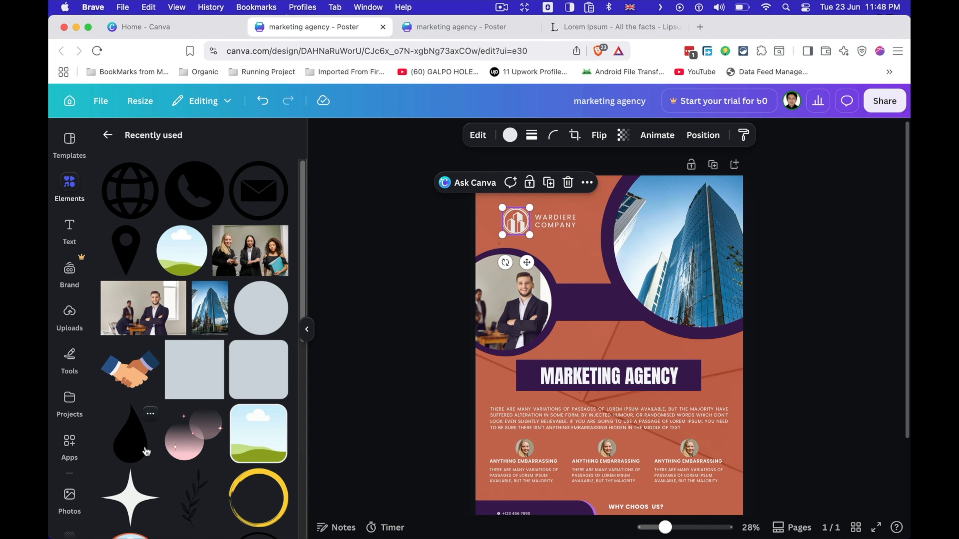
pyautogui.moveTo(136, 379); pyautogui.dragTo(612, 233)
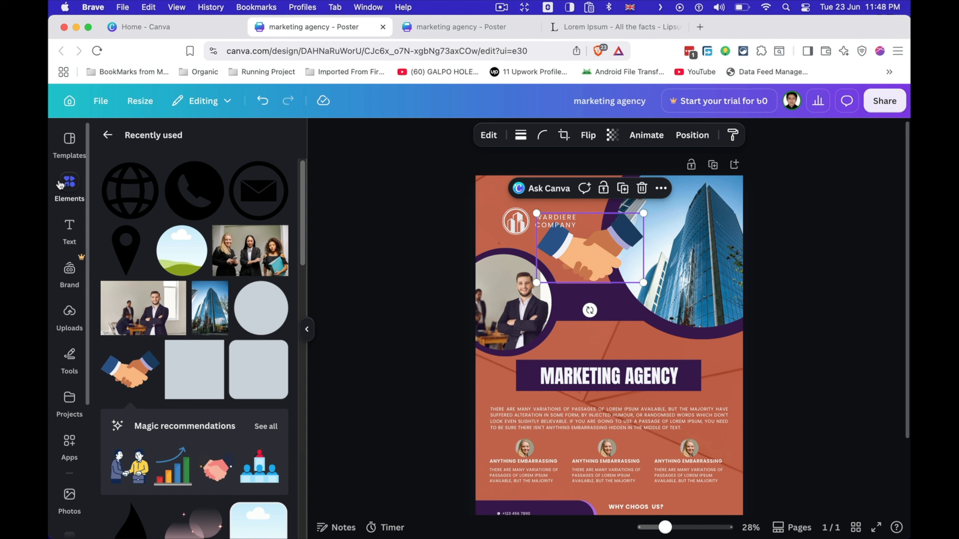
pyautogui.click(270, 316)
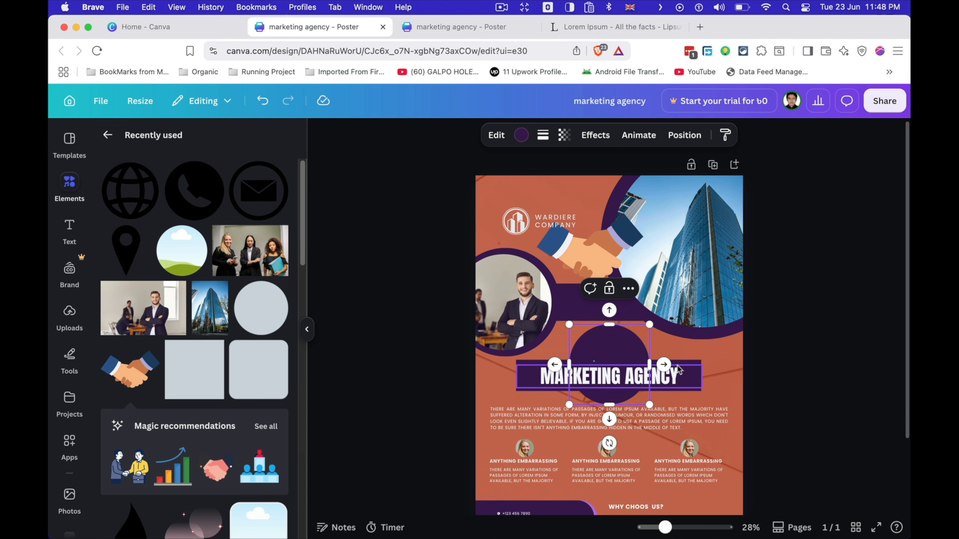
# Move the purple circle to the poster's upper-left corner and send it backward behind the building logo and company text
pyautogui.moveTo(610, 329); pyautogui.dragTo(521, 204)
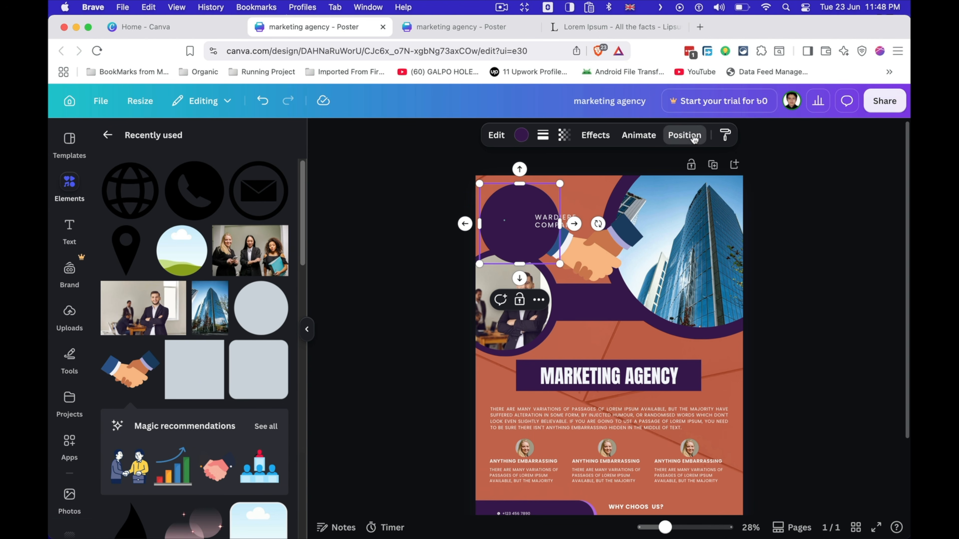
pyautogui.click(684, 135)
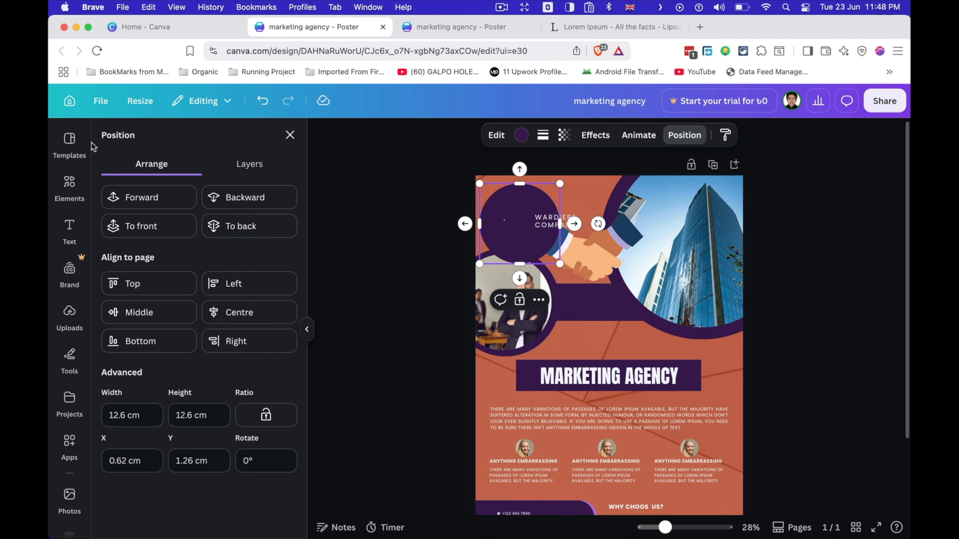
pyautogui.click(226, 202)
pyautogui.click(226, 203)
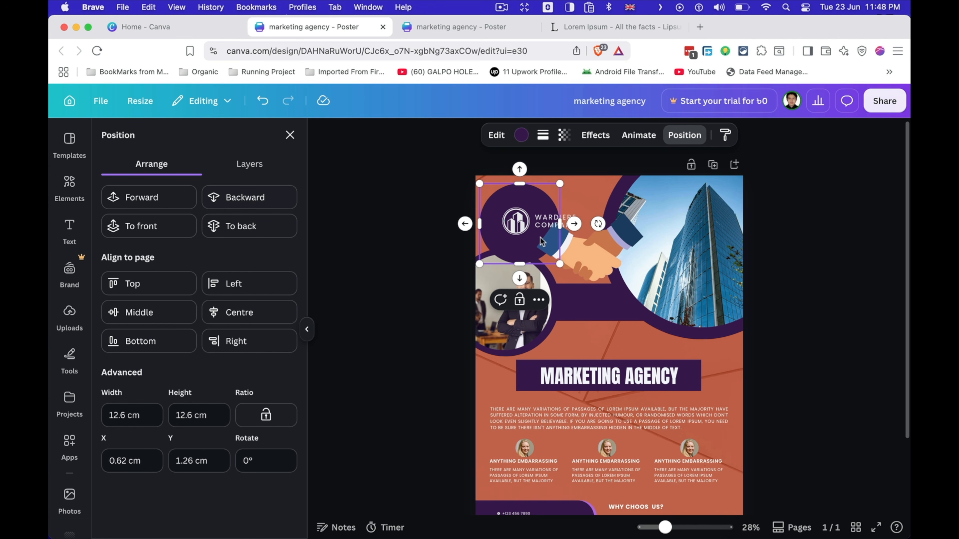
# Replace the building logo with the handshake graphic, shrunk to fit the purple circle, and move the company text beneath it
pyautogui.click(525, 219)
pyautogui.press('Delete')
pyautogui.moveTo(563, 249); pyautogui.dragTo(499, 210)
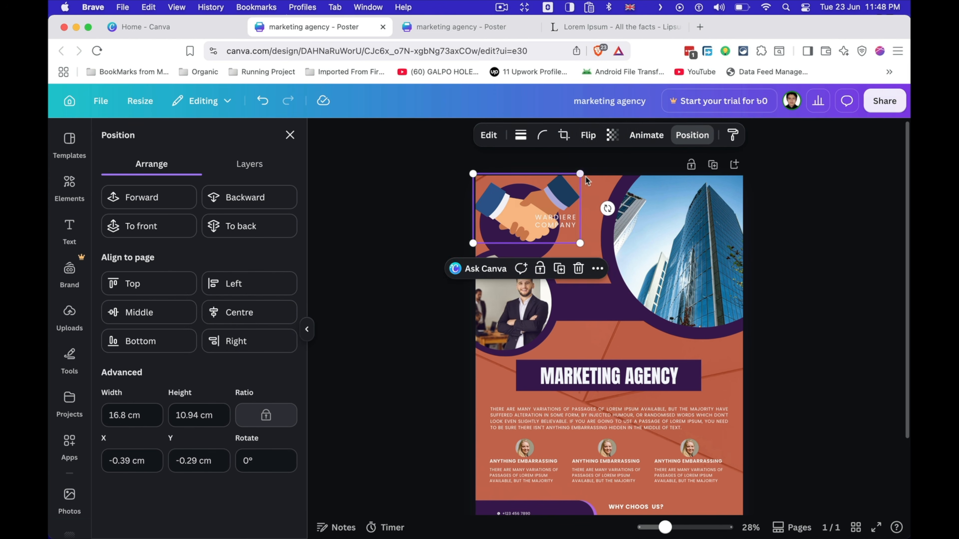
pyautogui.moveTo(580, 174); pyautogui.dragTo(532, 241)
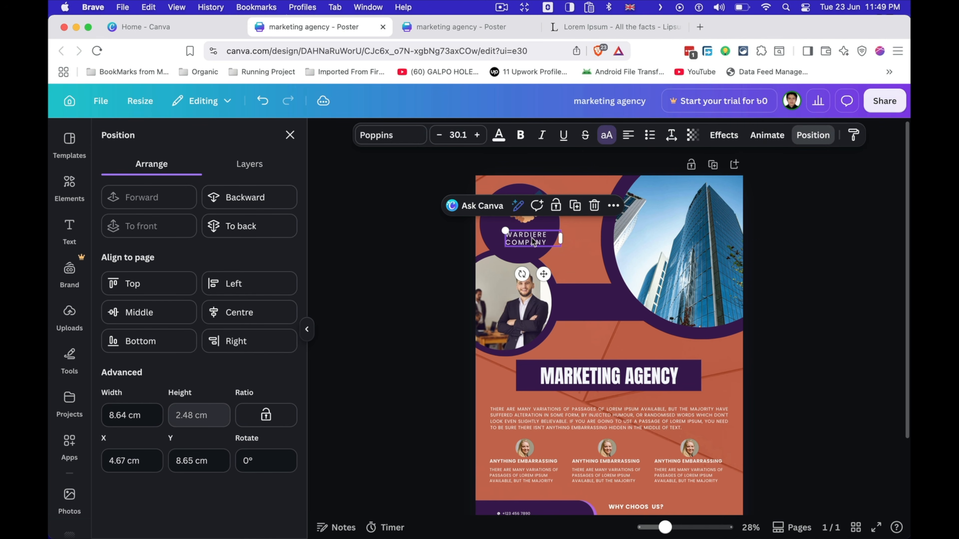
# Change the company text in the purple circle to COMPANY NAME on two lines
pyautogui.doubleClick(532, 242)
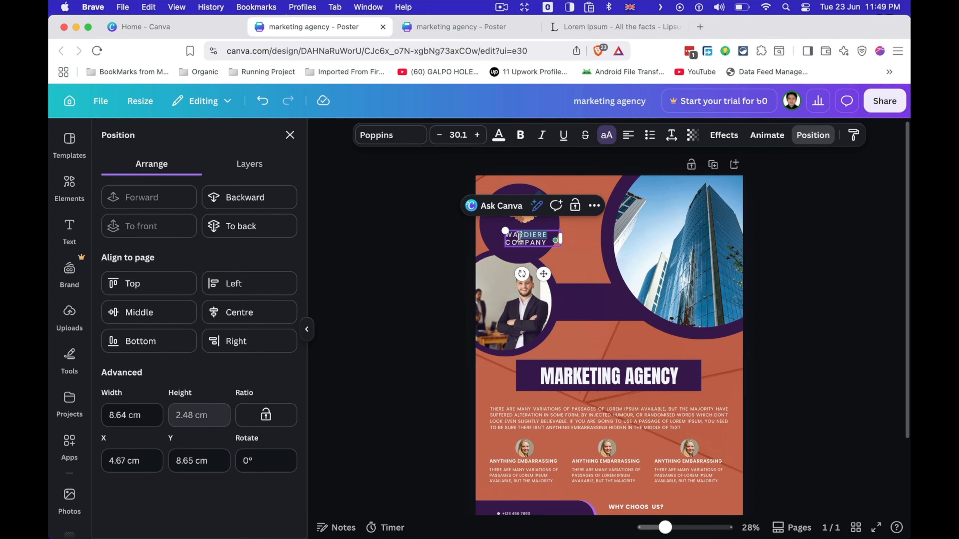
pyautogui.doubleClick(504, 233)
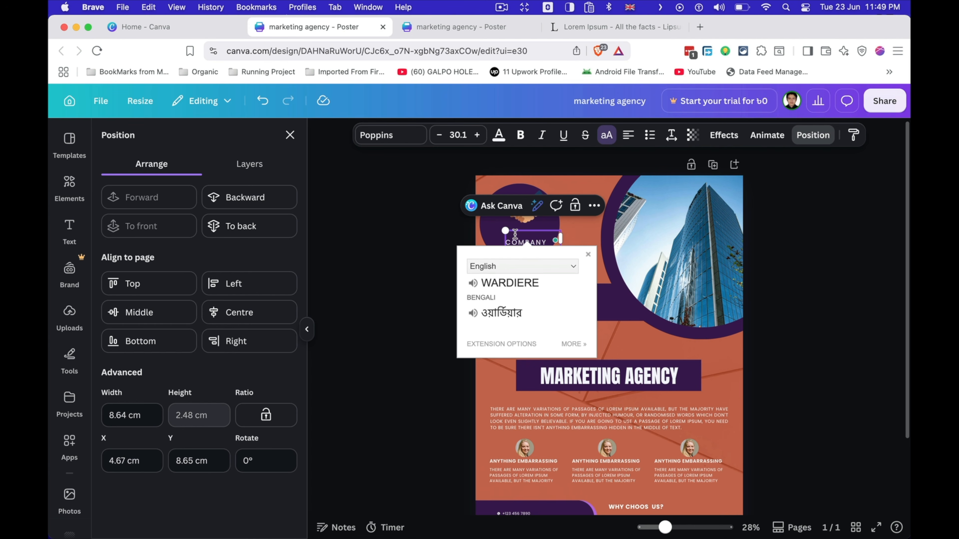
pyautogui.click(506, 241)
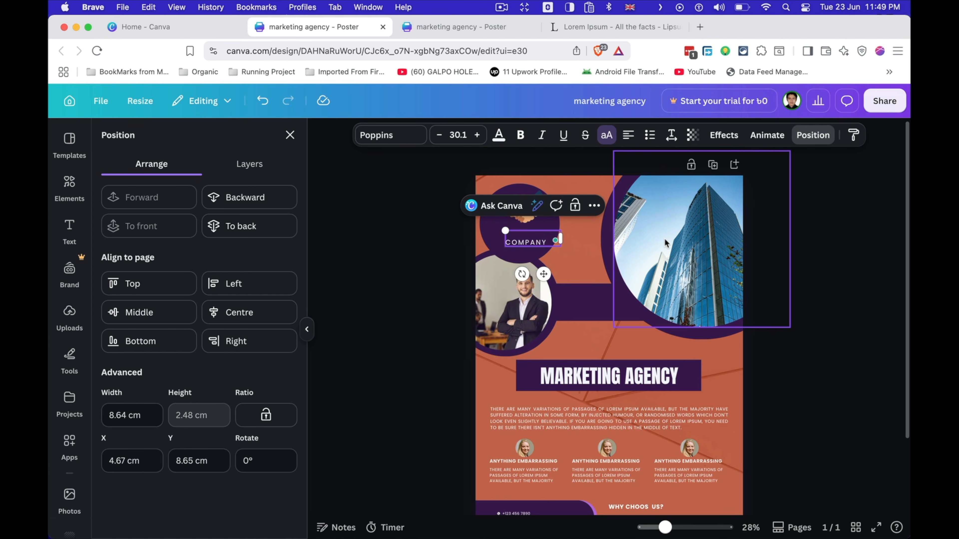
pyautogui.press('BackSpace')
pyautogui.click(549, 239)
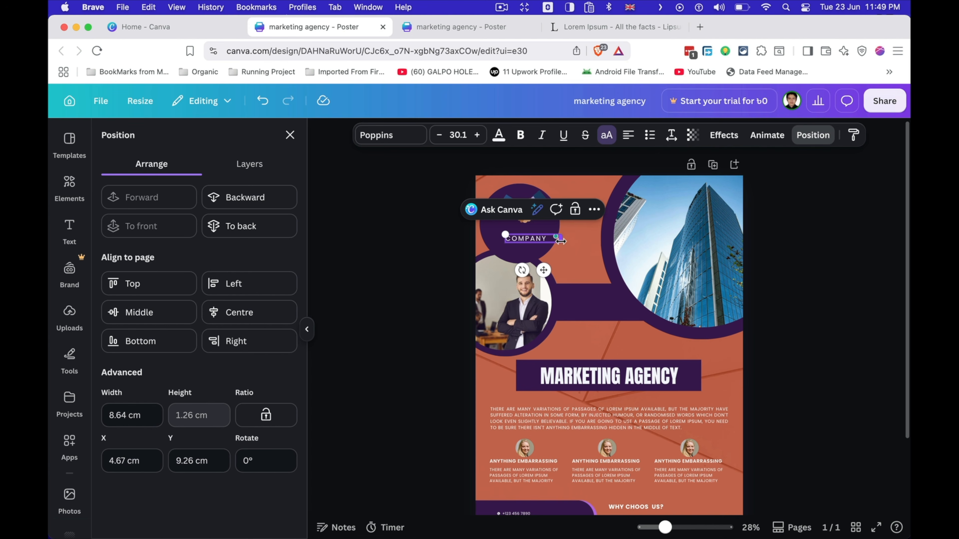
pyautogui.press('Return')
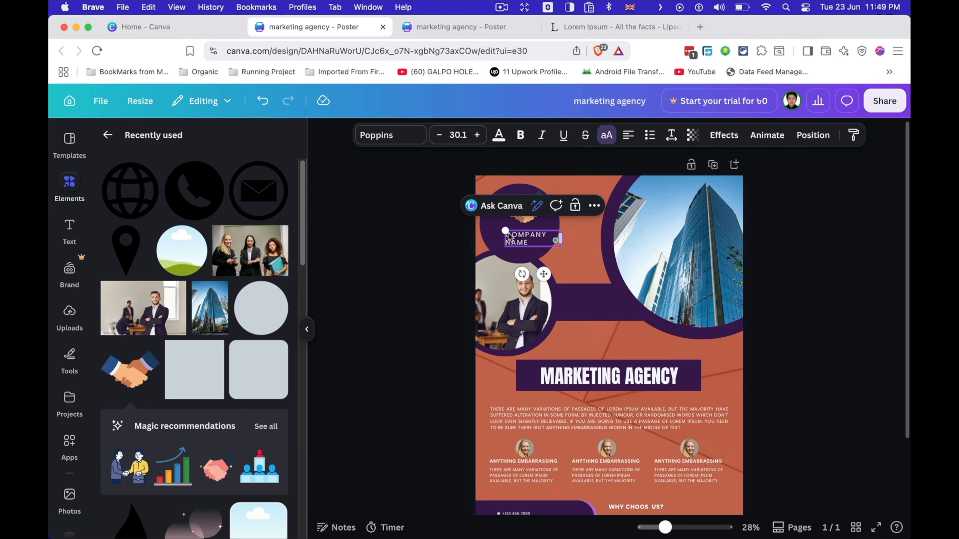
# Centre-align the COMPANY NAME text and position it directly beneath the handshake graphic
pyautogui.click(659, 242)
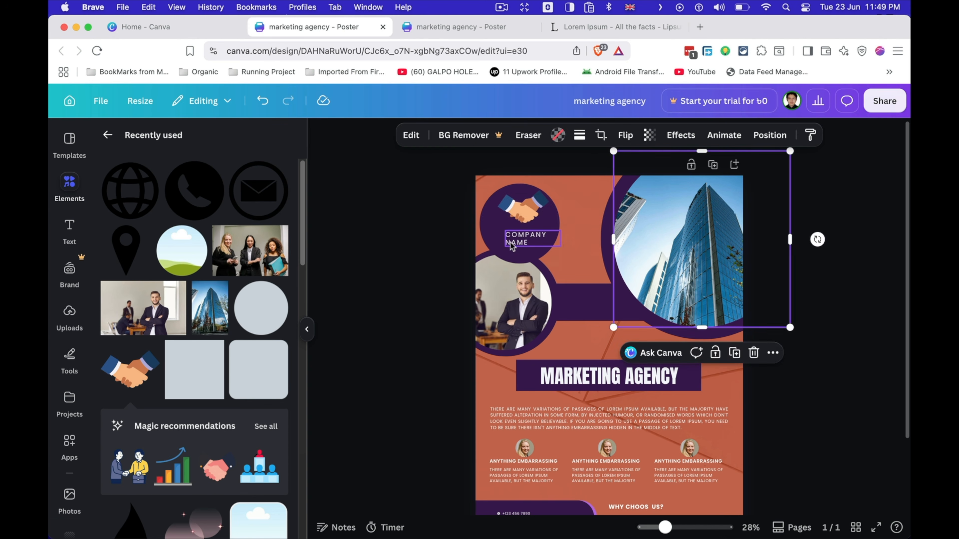
pyautogui.click(514, 244)
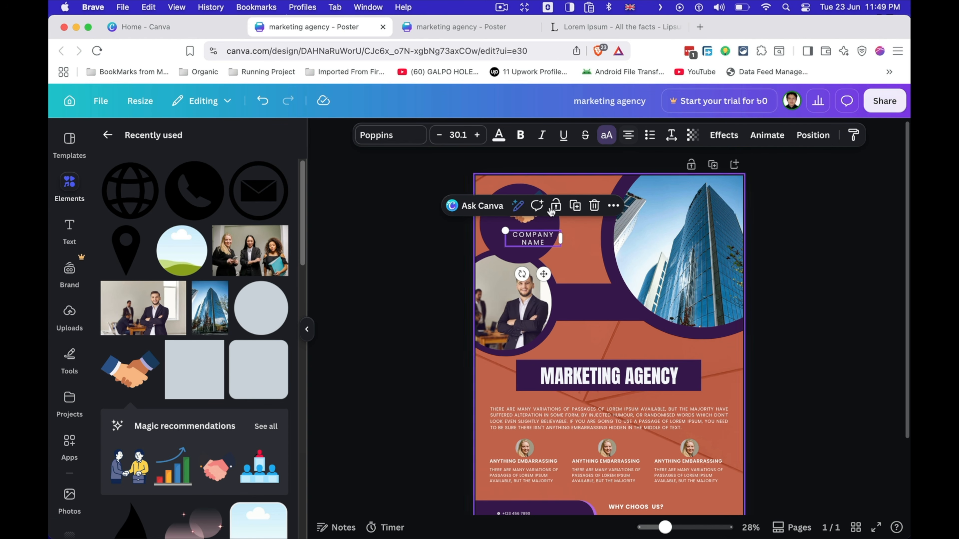
pyautogui.moveTo(531, 235); pyautogui.dragTo(519, 231)
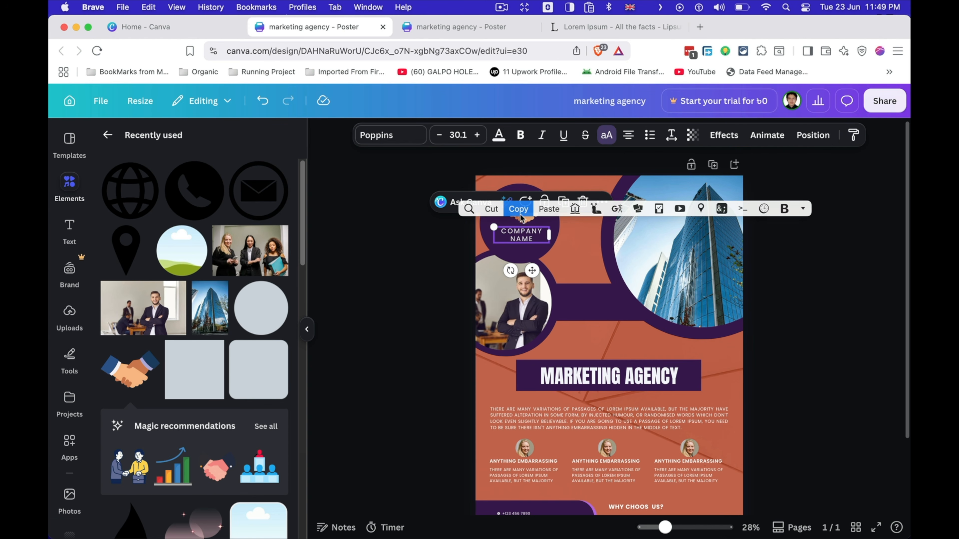
# Align the centres of the handshake graphic and the COMPANY NAME text, and group the two
pyautogui.click(525, 223)
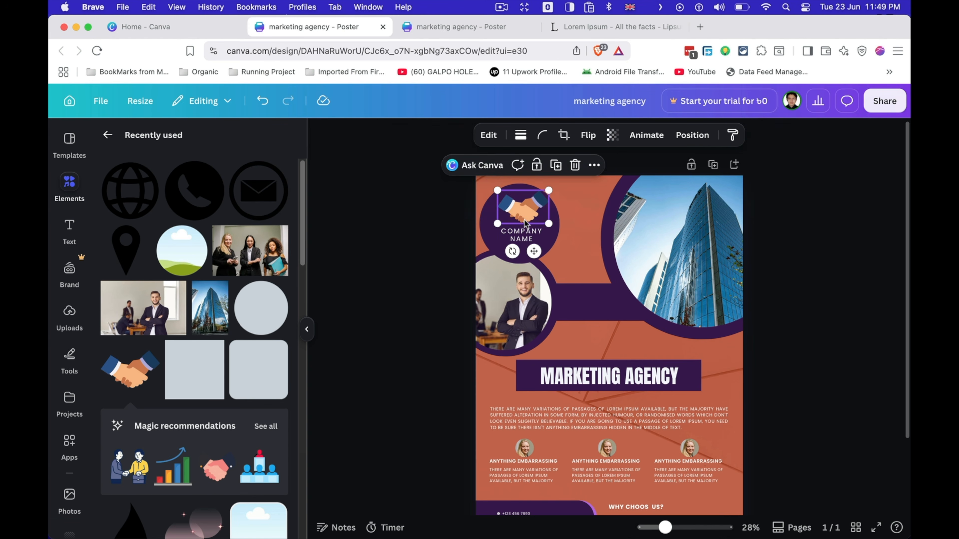
pyautogui.keyDown('shift'); pyautogui.click(528, 238); pyautogui.keyUp('shift')
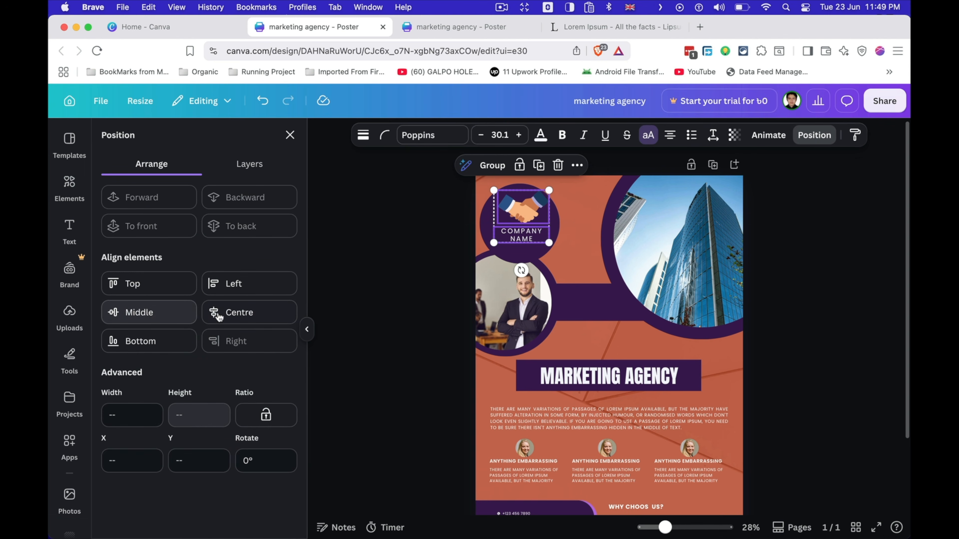
pyautogui.click(219, 313)
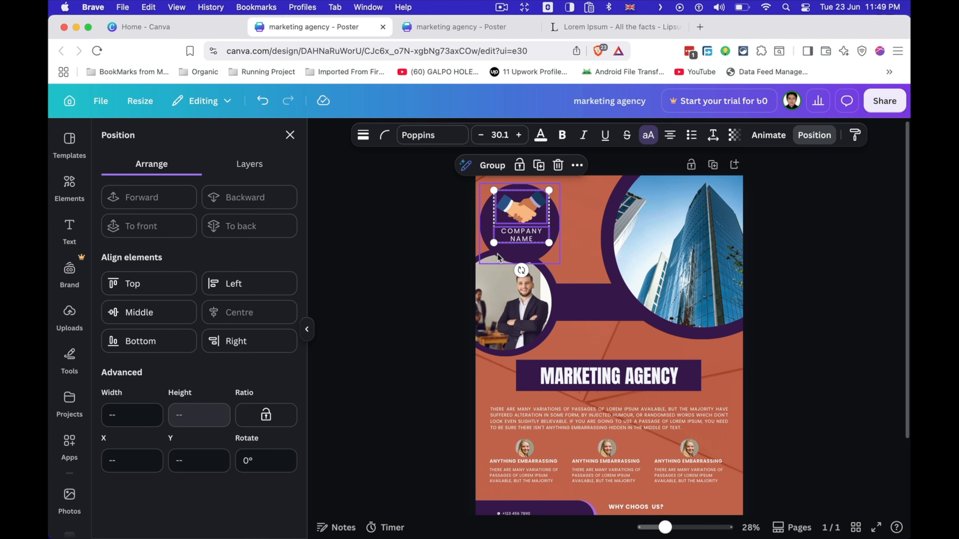
pyautogui.click(490, 166)
# Fit the handshake and company name group inside the purple circle, centring it on the circle horizontally and vertically
pyautogui.moveTo(534, 209); pyautogui.dragTo(535, 214)
pyautogui.keyDown('shift'); pyautogui.click(553, 224); pyautogui.keyUp('shift')
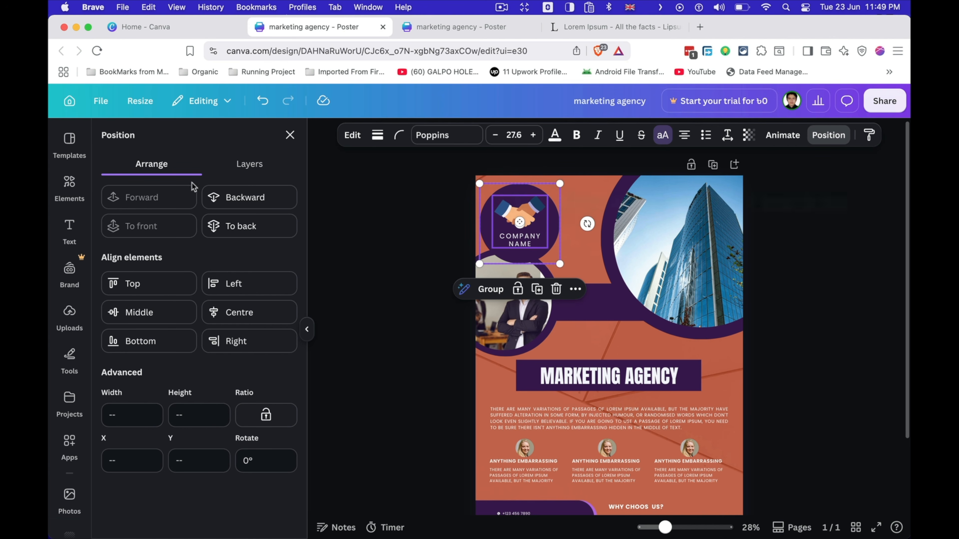
pyautogui.click(249, 312)
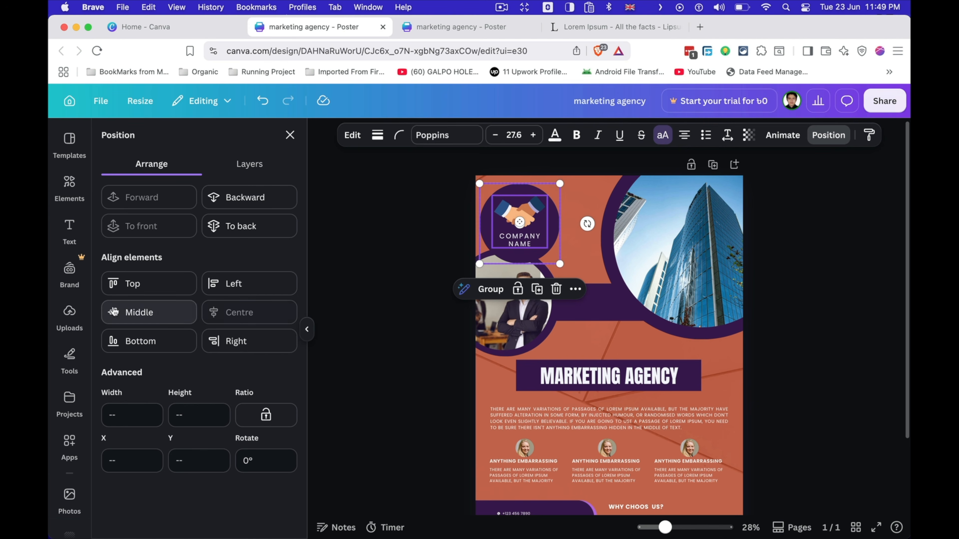
pyautogui.click(140, 312)
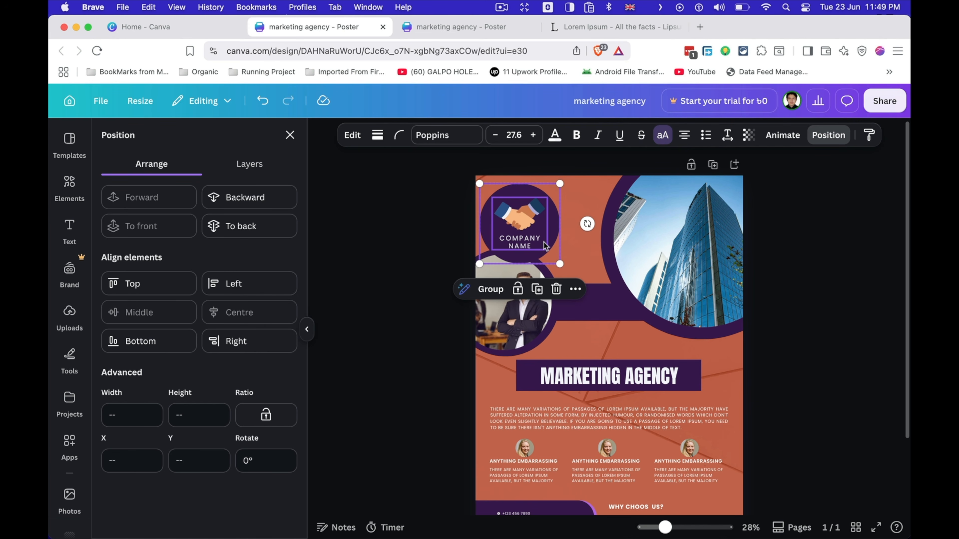
# Group the logo with its purple circle and shrink the badge to about 8.4 cm wide near the poster's upper-left corner
pyautogui.press('super+g')
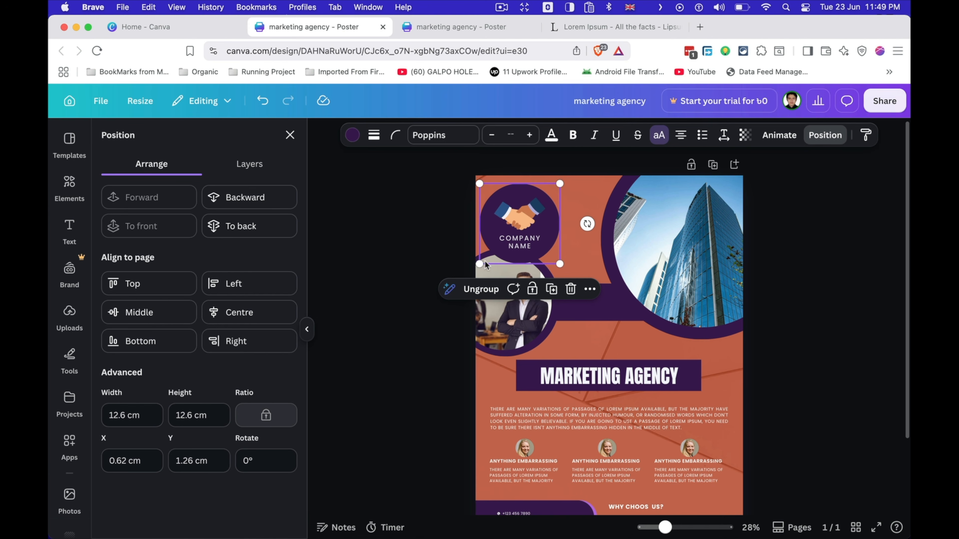
pyautogui.moveTo(481, 262); pyautogui.dragTo(539, 210)
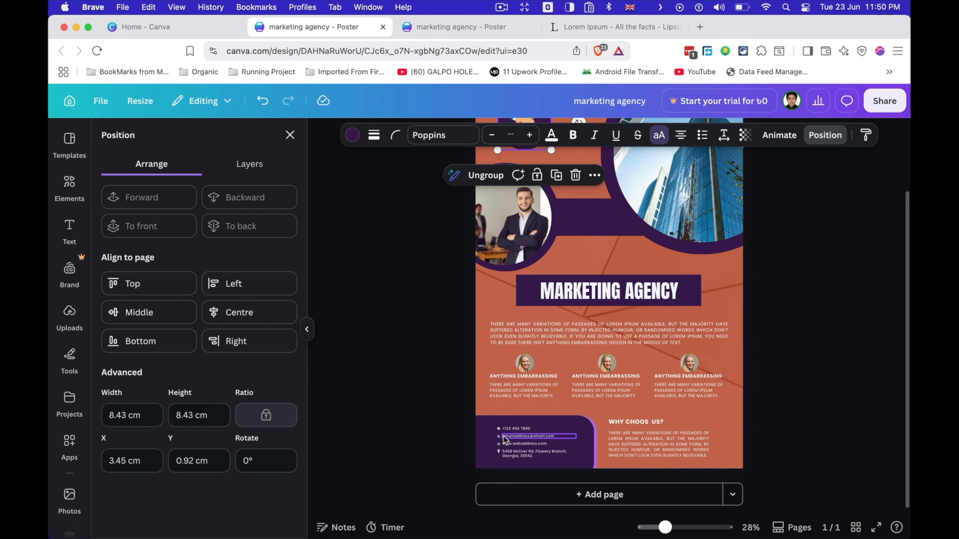
# Download the poster as a PNG at size 1
pyautogui.scroll(3, 508, 418)
pyautogui.scroll(5, 497, 443)
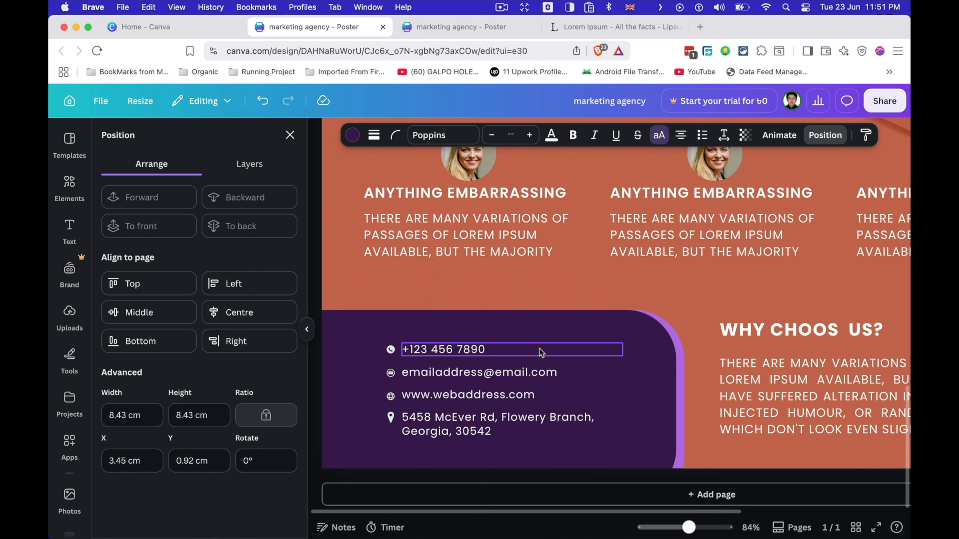
pyautogui.click(885, 101)
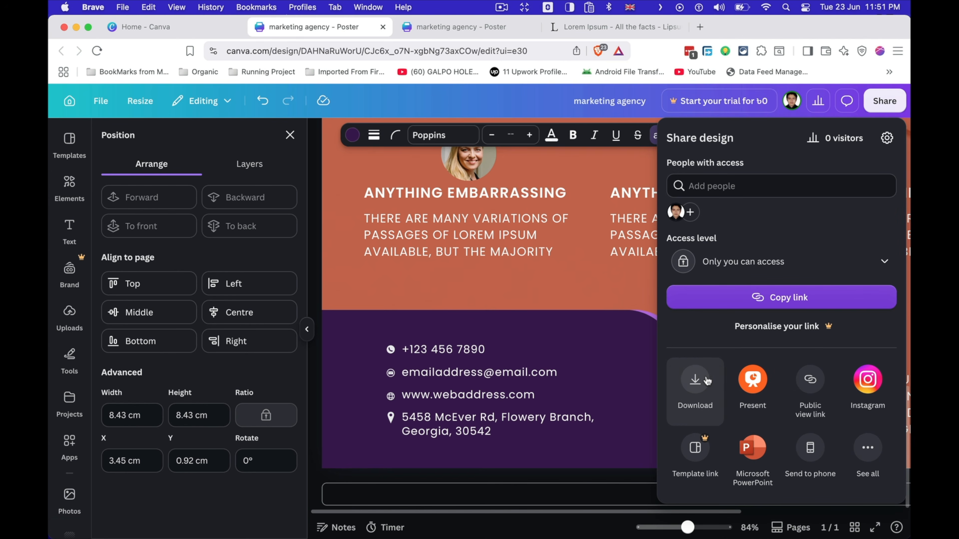
pyautogui.click(696, 379)
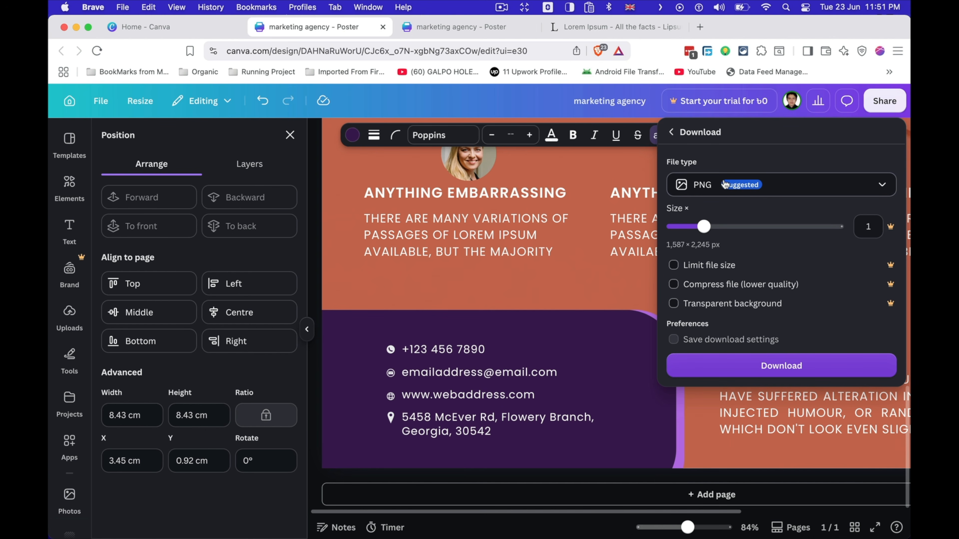
pyautogui.click(714, 184)
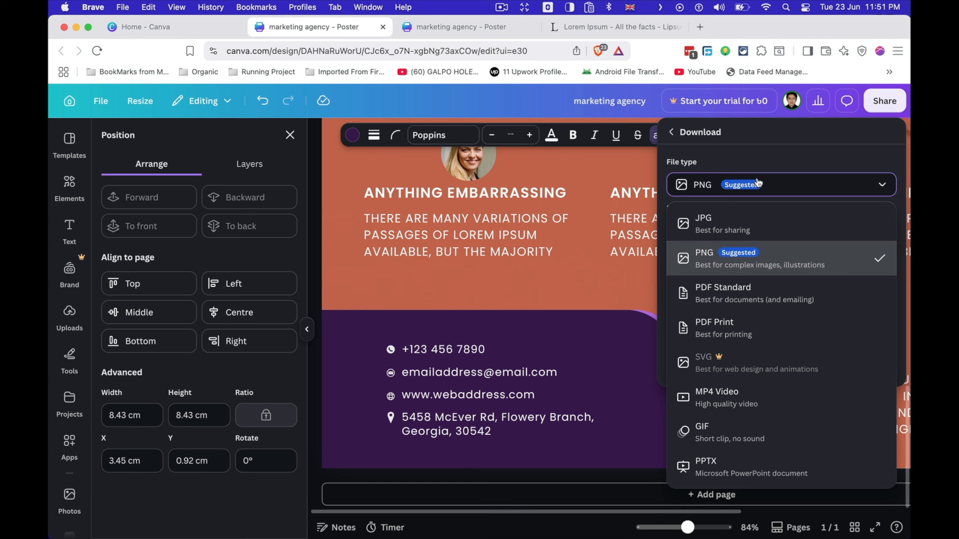
pyautogui.click(734, 217)
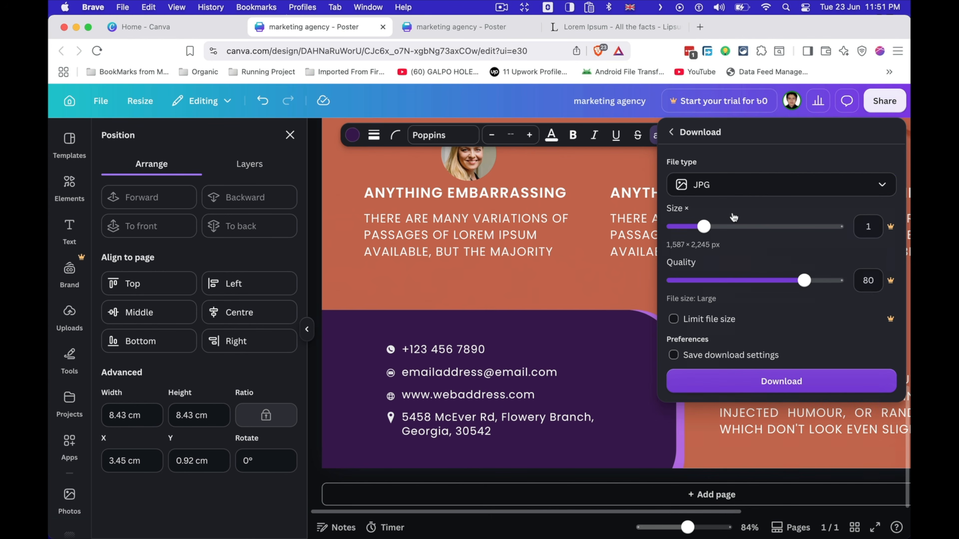
pyautogui.click(760, 186)
pyautogui.click(703, 253)
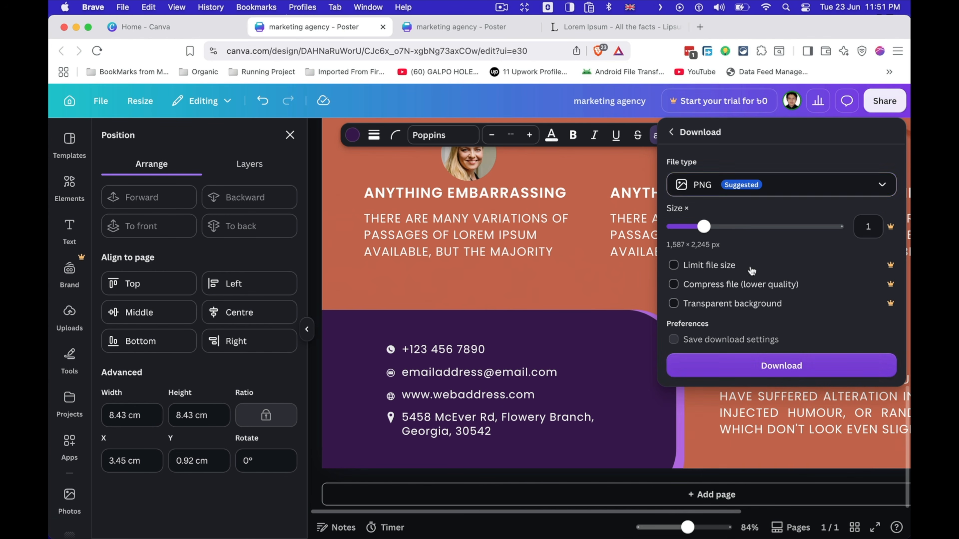
pyautogui.click(748, 373)
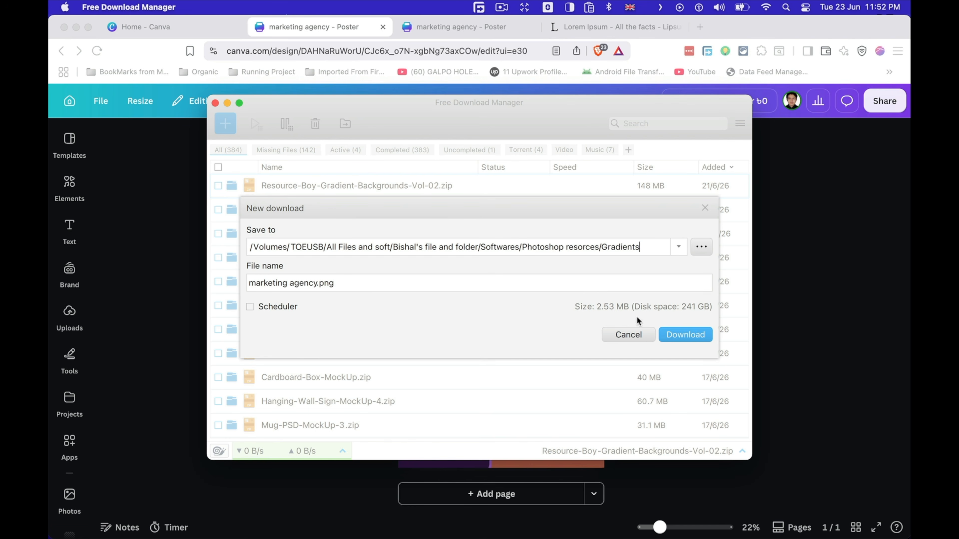
# Save marketing agency.png to the Downloads folder with Free Download Manager, skipping the duplicate download
pyautogui.click(678, 247)
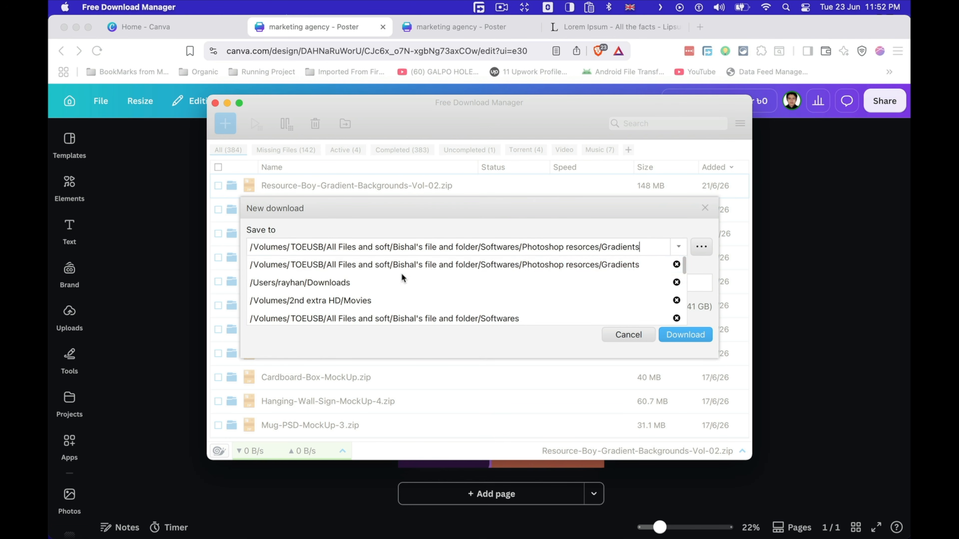
pyautogui.click(403, 283)
pyautogui.click(679, 334)
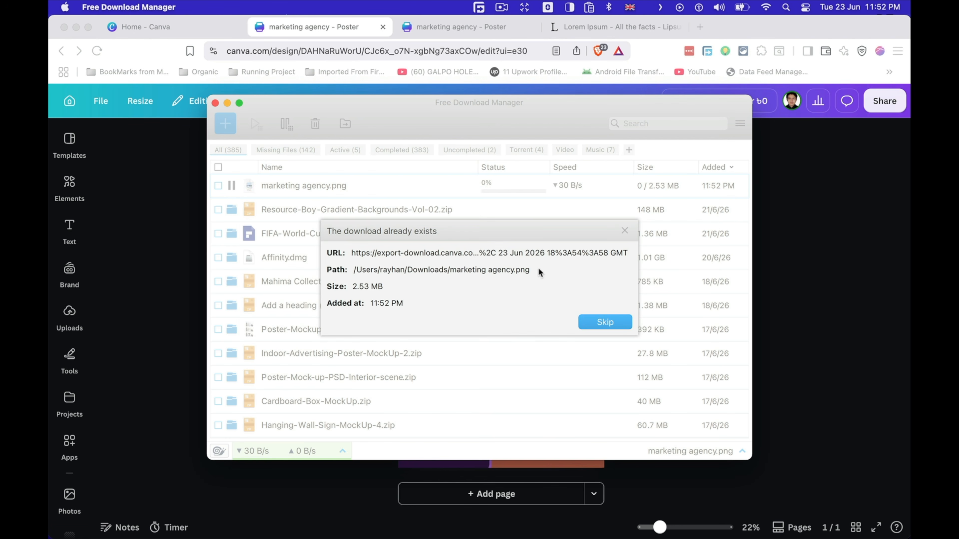
pyautogui.click(605, 322)
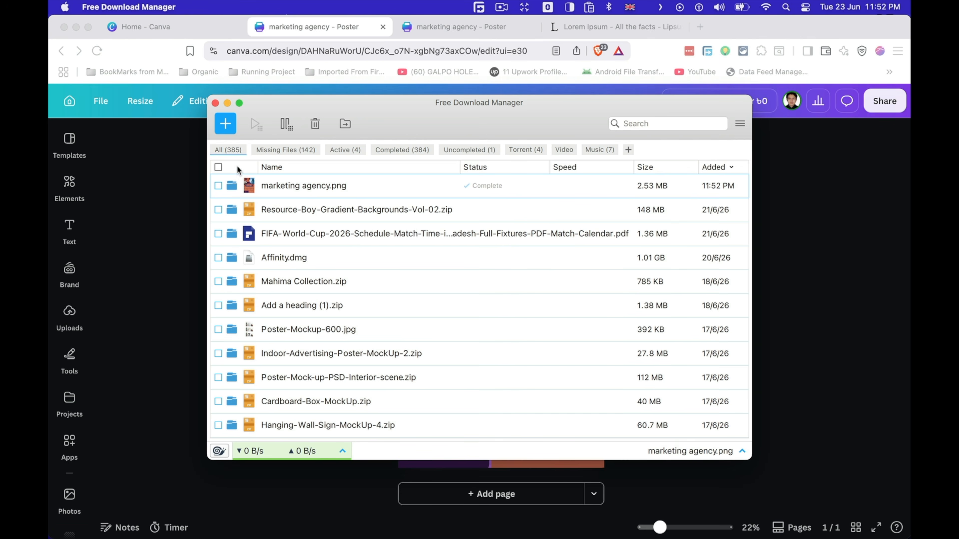
# Show the downloaded marketing agency.png in Finder, preview the poster image and return to the Canva design
pyautogui.click(234, 183)
pyautogui.click(231, 187)
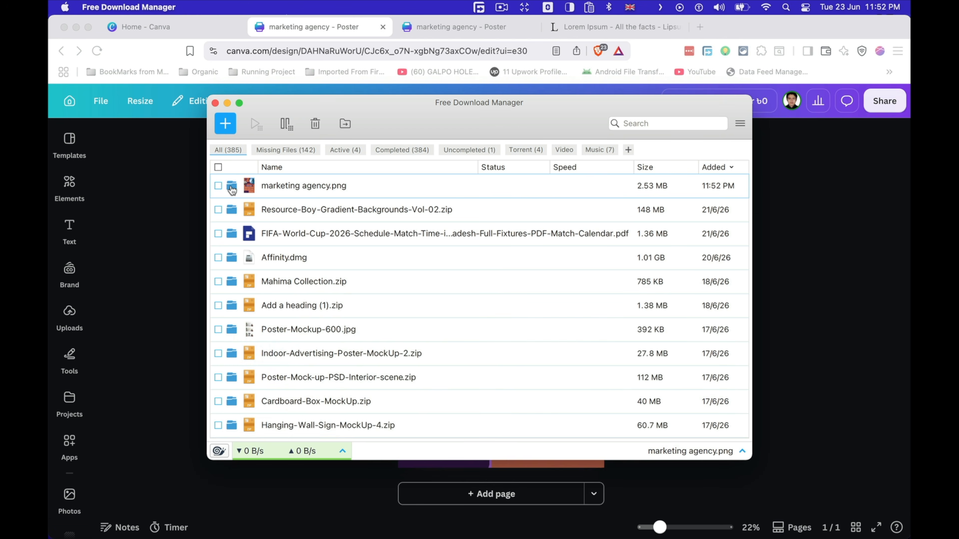
pyautogui.click(231, 189)
pyautogui.press('space')
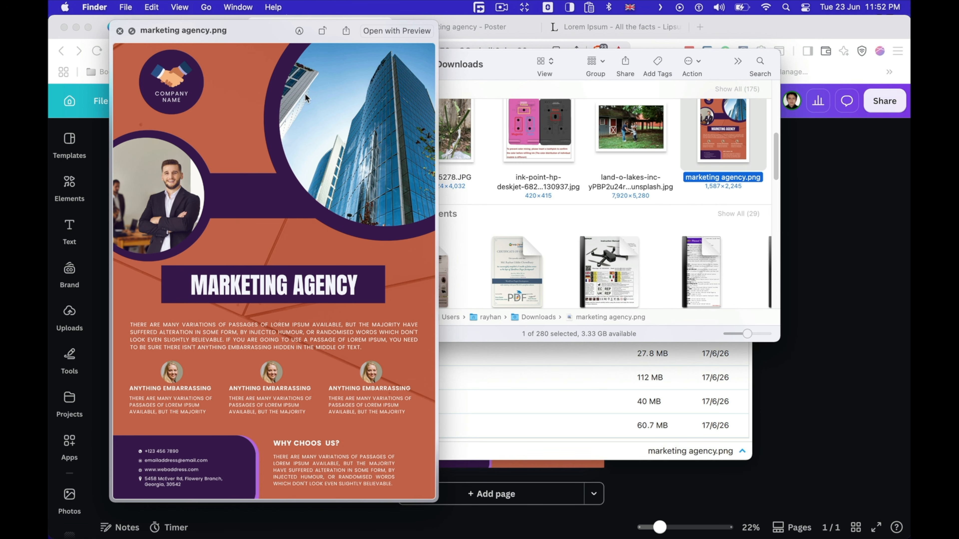
pyautogui.press('super+Tab')
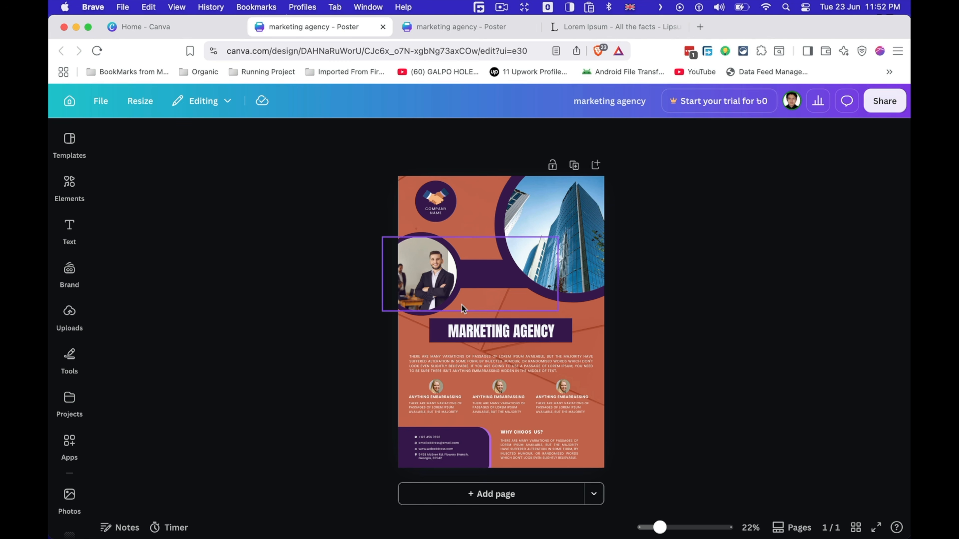